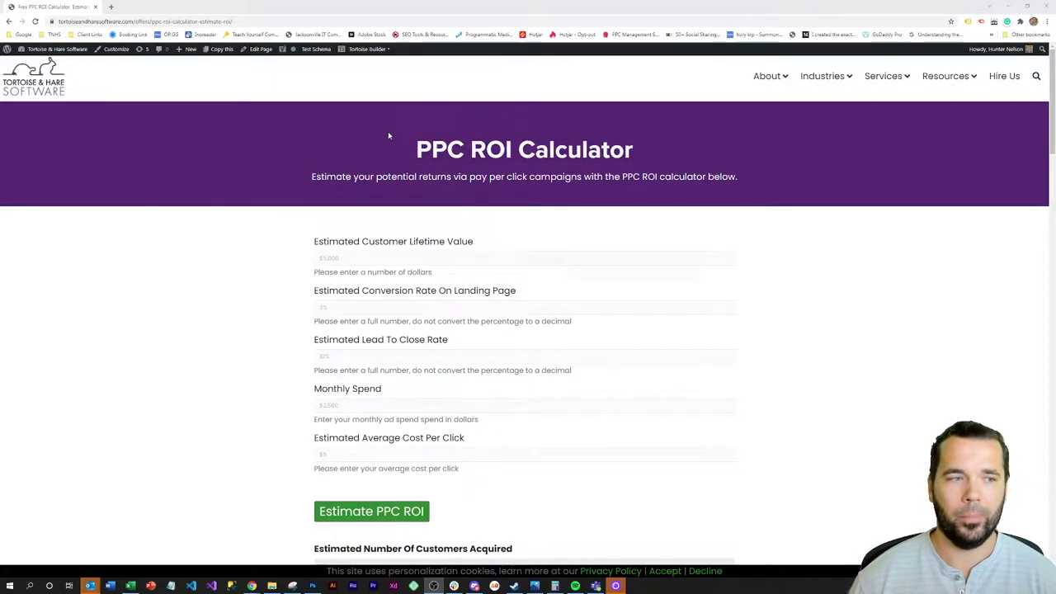
# Zoom the calculator page in twice and back out once, then reveal the Resources menu links
pyautogui.hotkey('ctrl', '+')
pyautogui.hotkey('ctrl', '+')
pyautogui.hotkey('ctrl', '+')
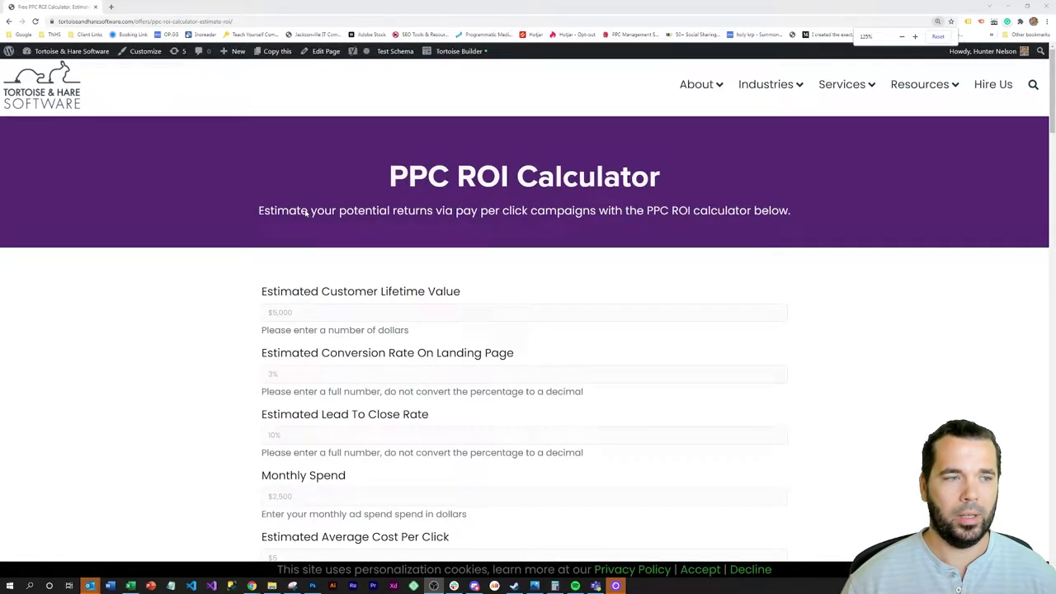
pyautogui.hotkey('ctrl', '+')
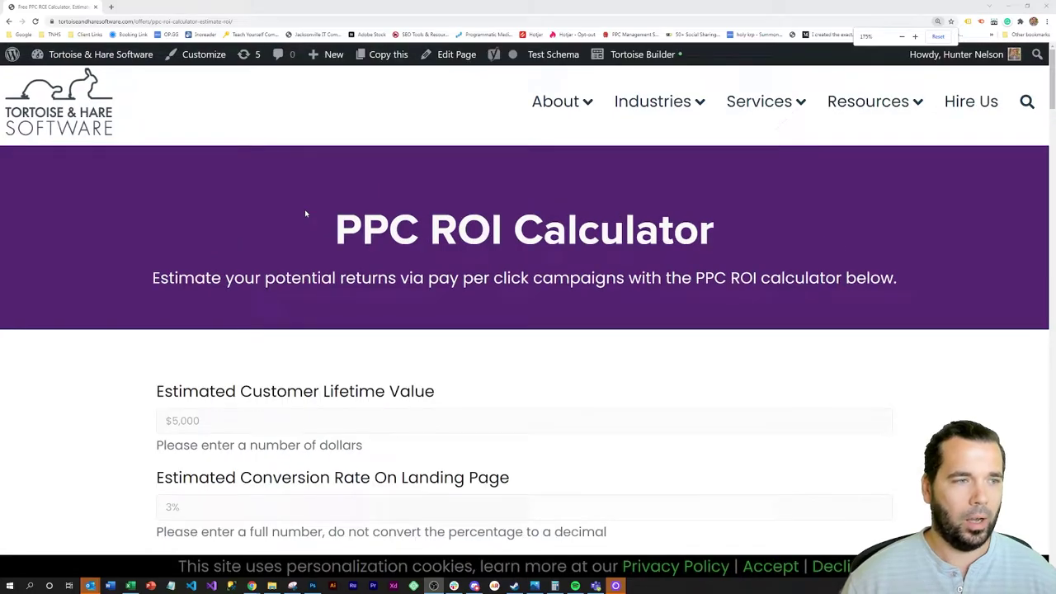
pyautogui.hotkey('ctrl', '-')
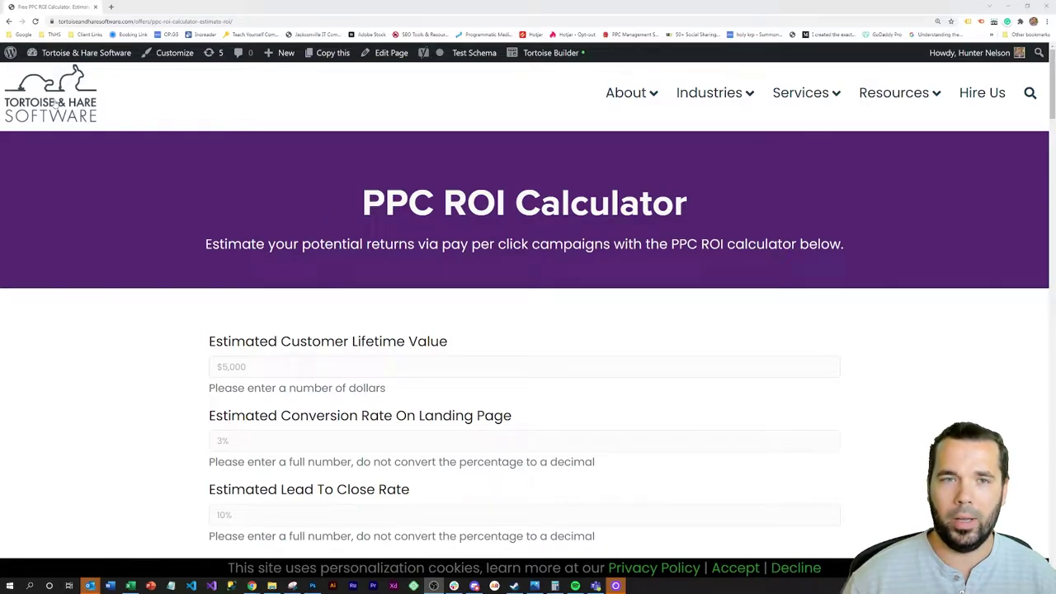
pyautogui.moveTo(889, 103)
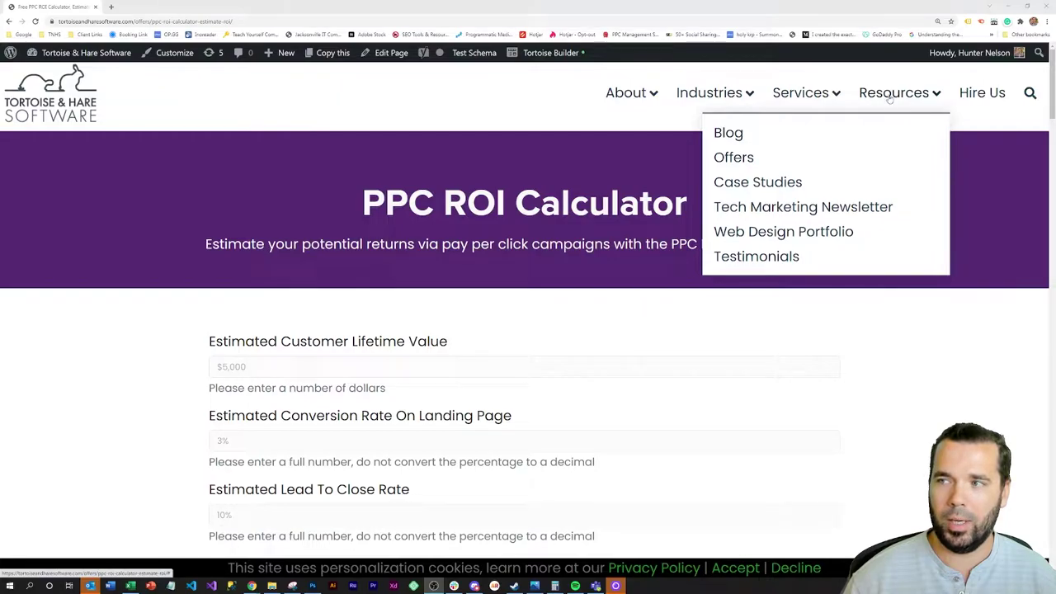
# Go to the Offers listing, open the Free PPC ROI Calculator card, and scroll to its input fields
pyautogui.click(745, 163)
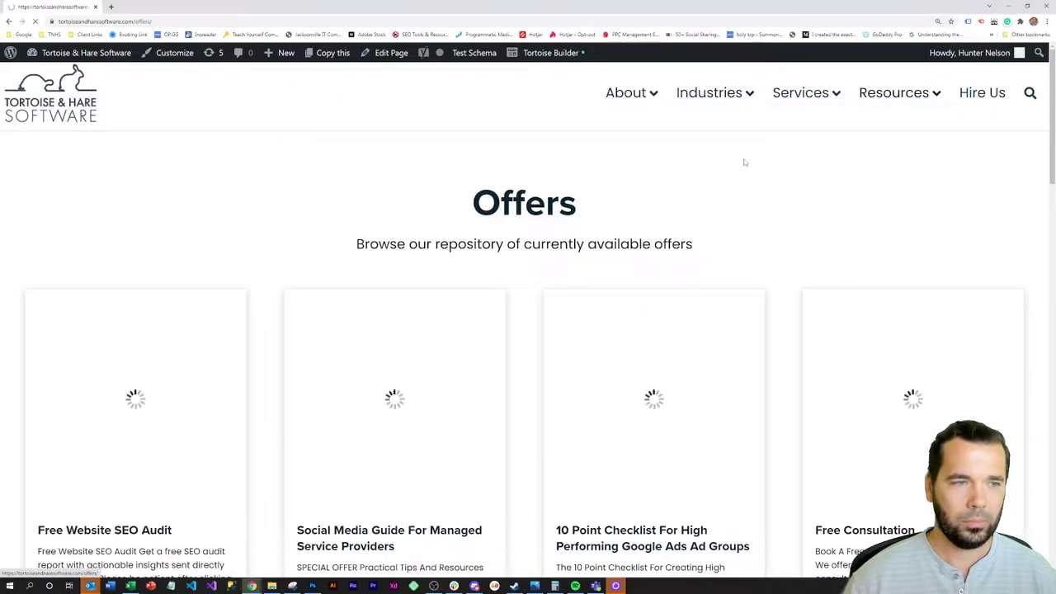
pyautogui.scroll(-9, 740, 198)
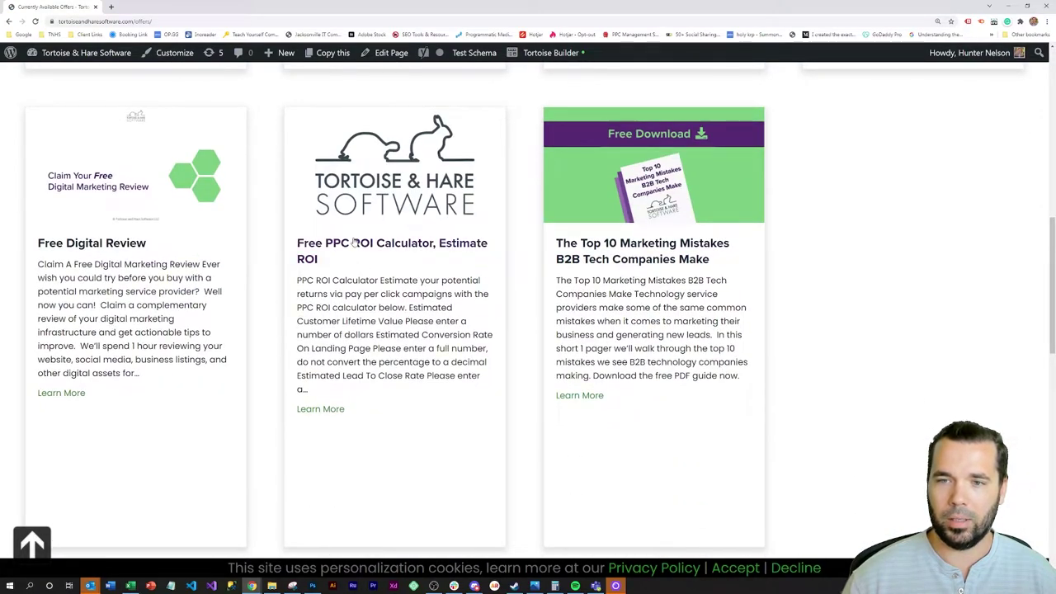
pyautogui.click(352, 248)
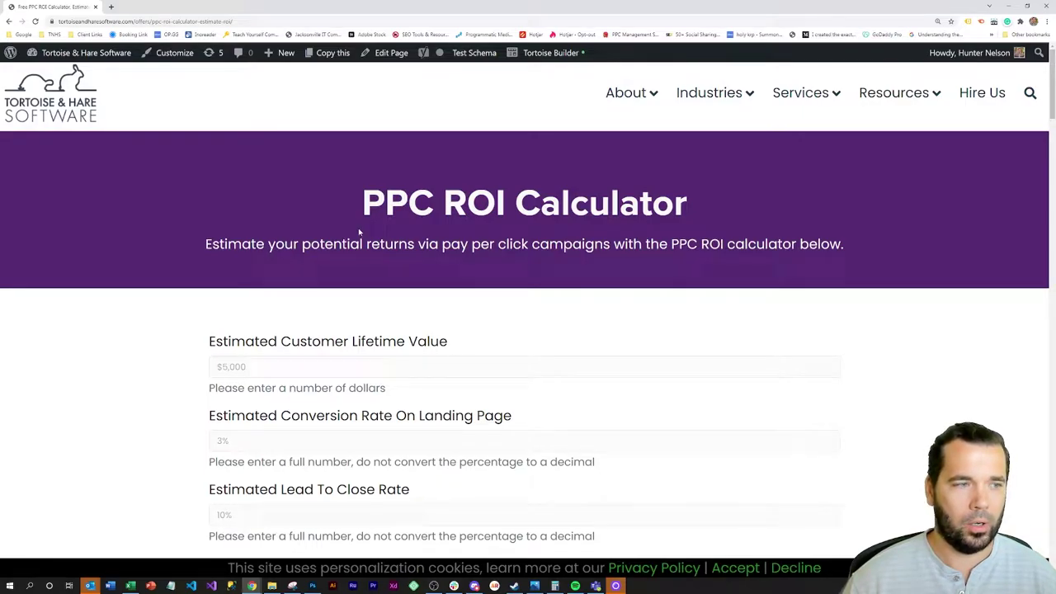
pyautogui.scroll(-2, 359, 232)
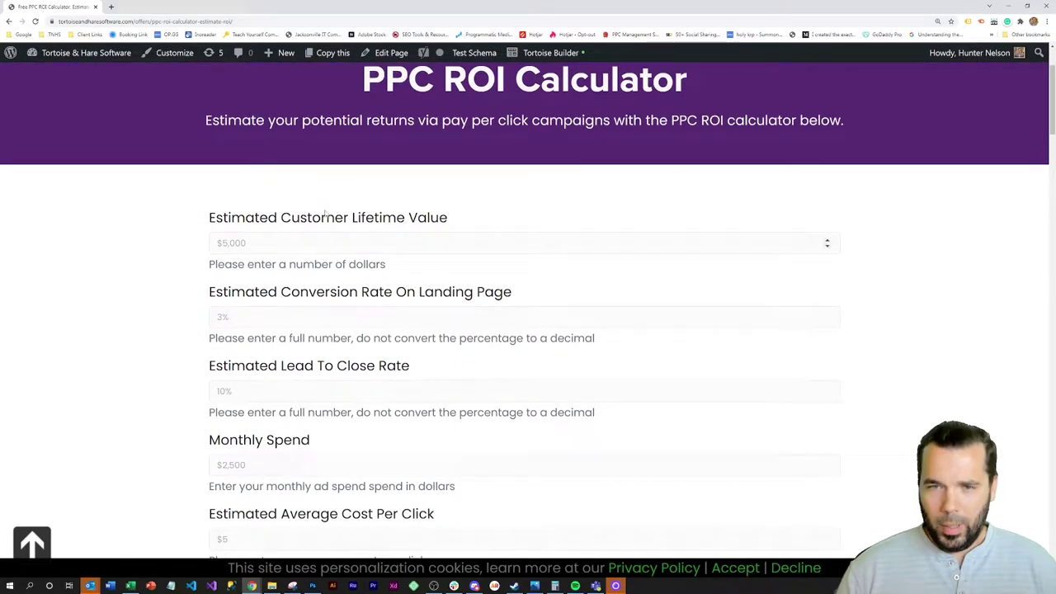
pyautogui.scroll(-1, 250, 216)
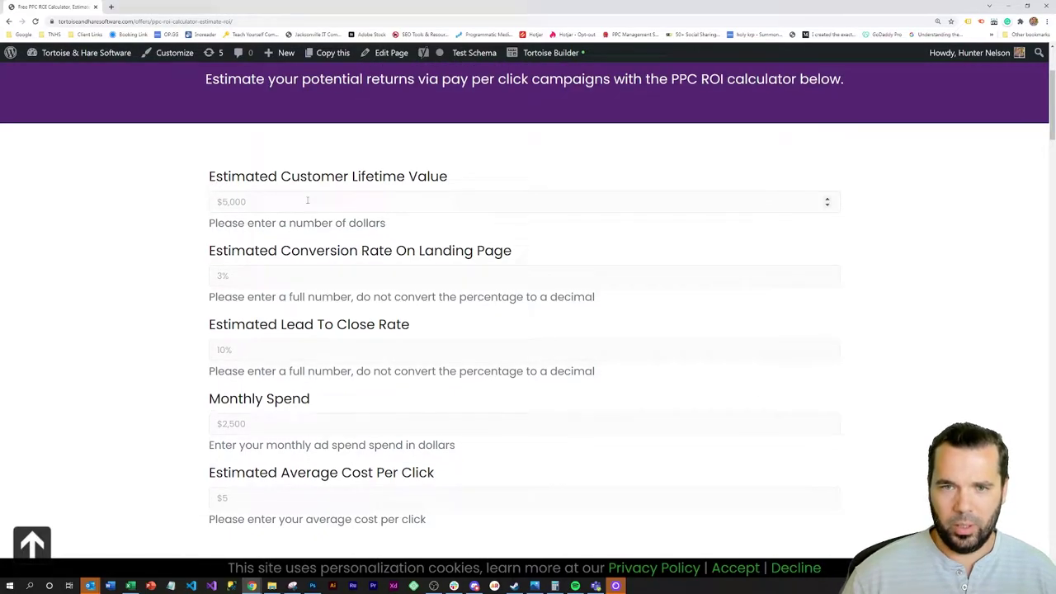
pyautogui.scroll(-3, 368, 180)
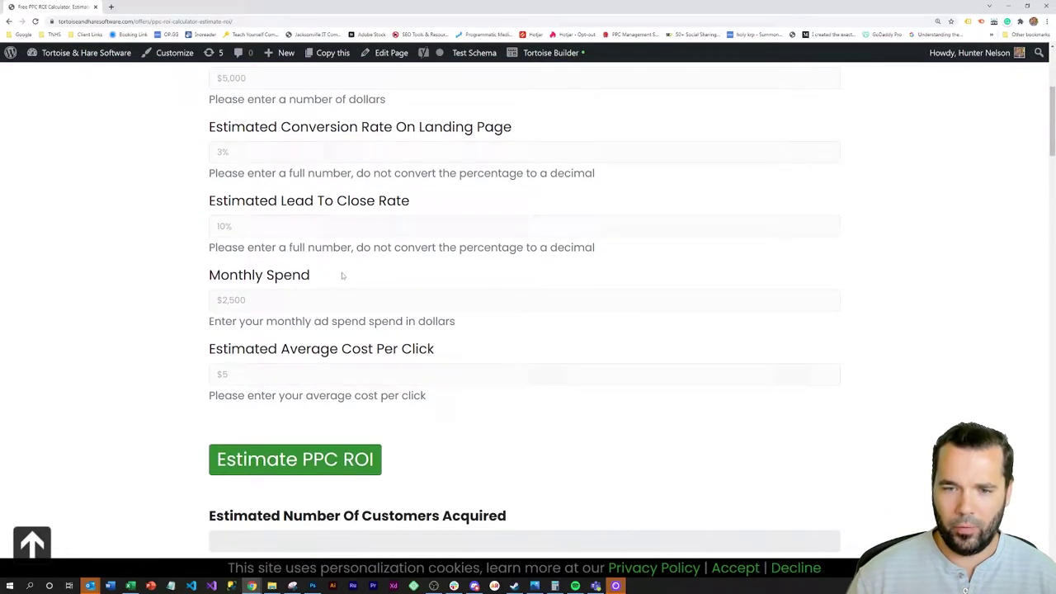
pyautogui.scroll(1, 342, 273)
pyautogui.scroll(1, 344, 275)
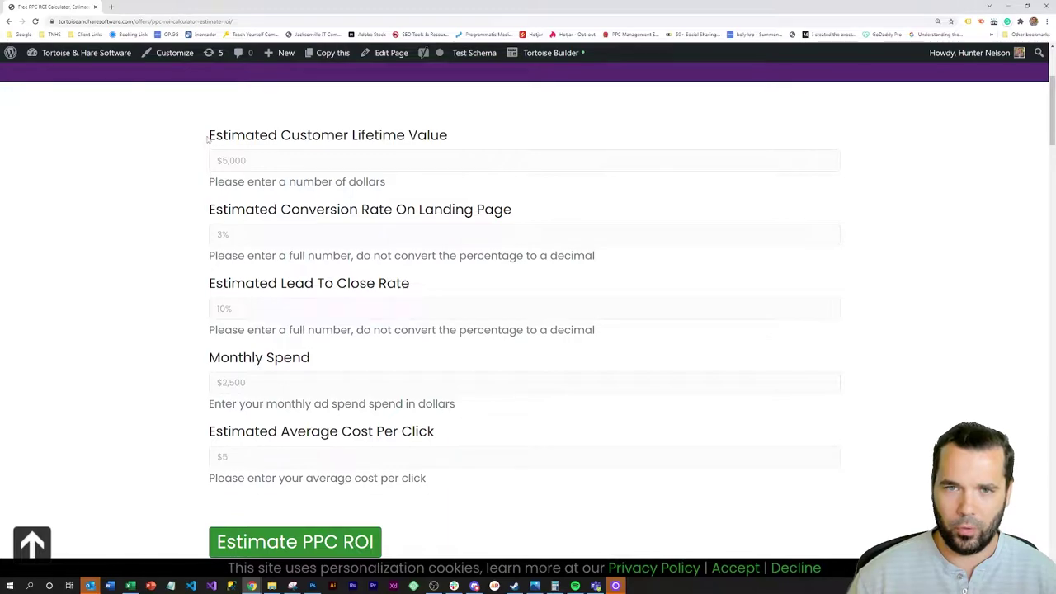
pyautogui.moveTo(209, 135); pyautogui.dragTo(481, 136)
pyautogui.click(481, 136)
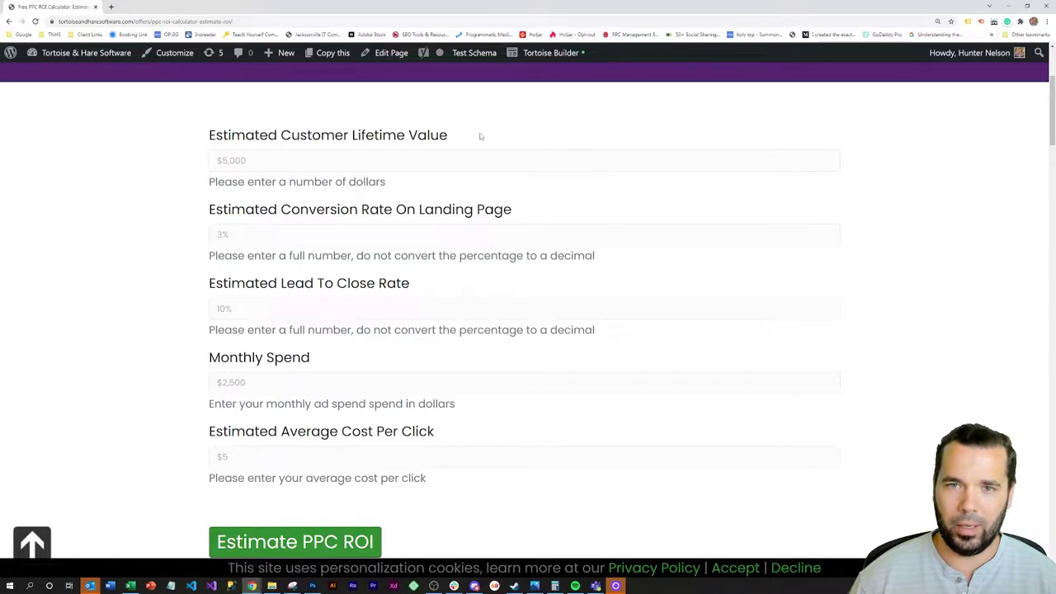
pyautogui.scroll(-2, 498, 206)
pyautogui.scroll(-6, 498, 206)
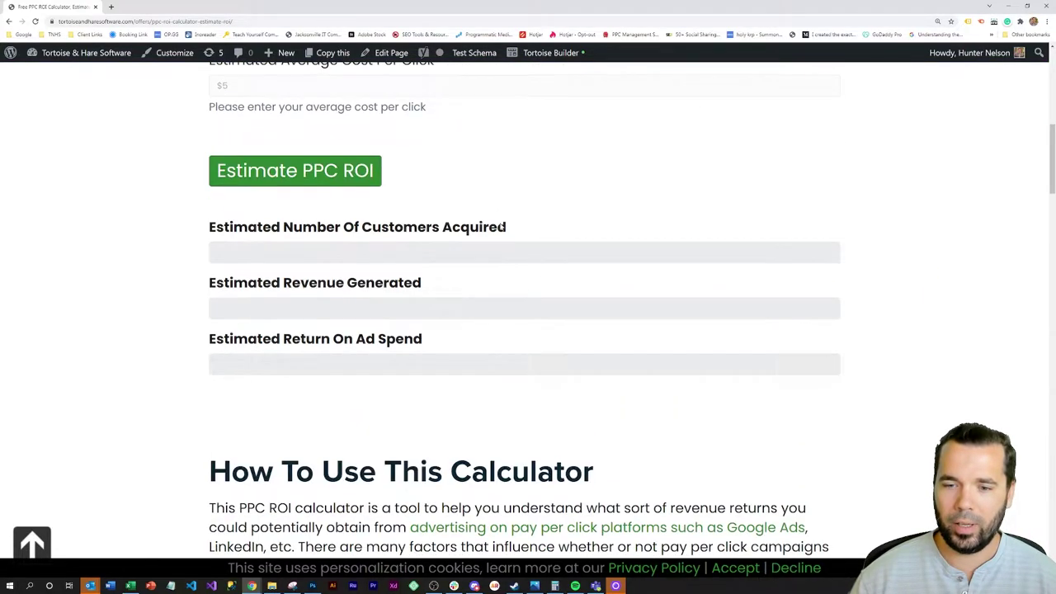
pyautogui.scroll(-7, 674, 229)
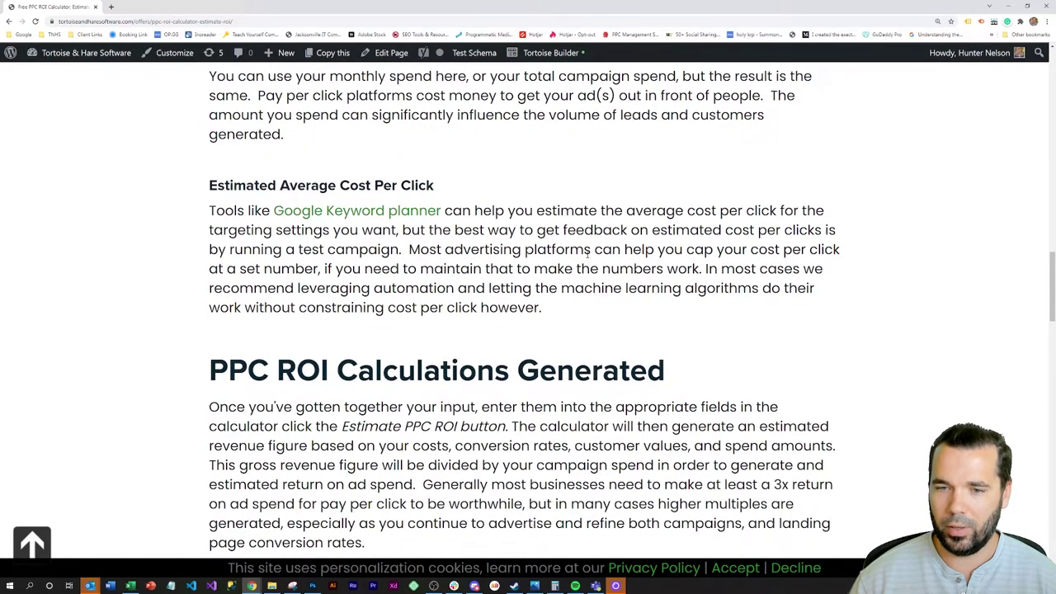
pyautogui.scroll(-5, 588, 257)
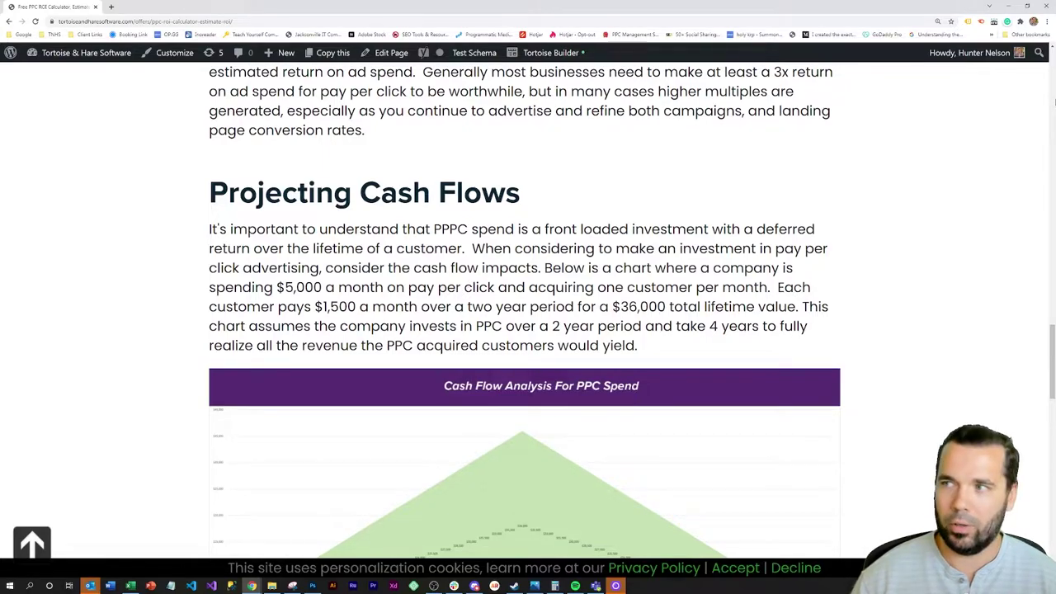
pyautogui.scroll(15, 663, 238)
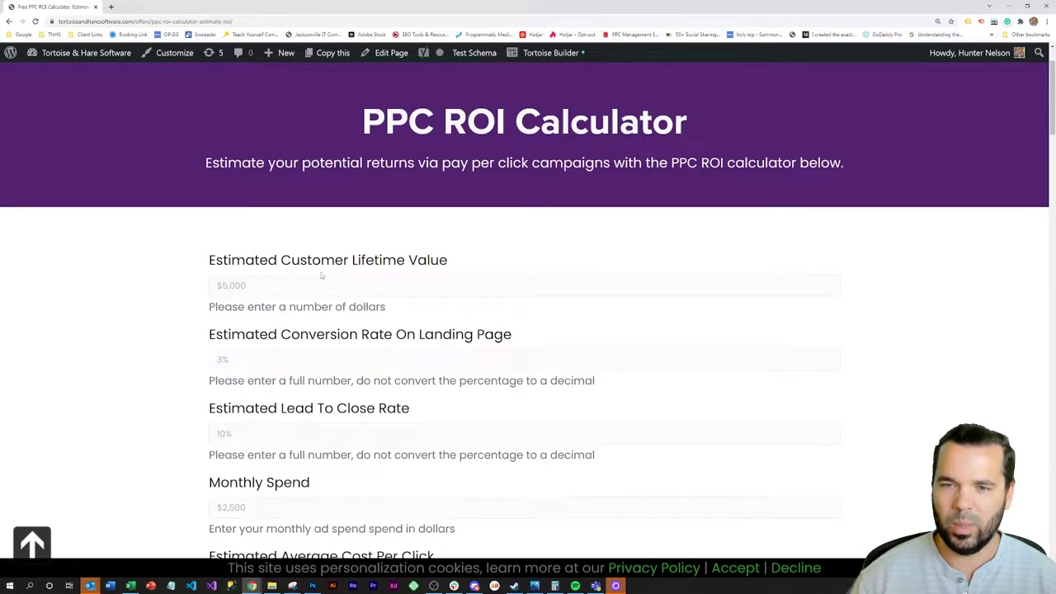
# Enter 36000 as the Estimated Customer Lifetime Value
pyautogui.click(291, 286)
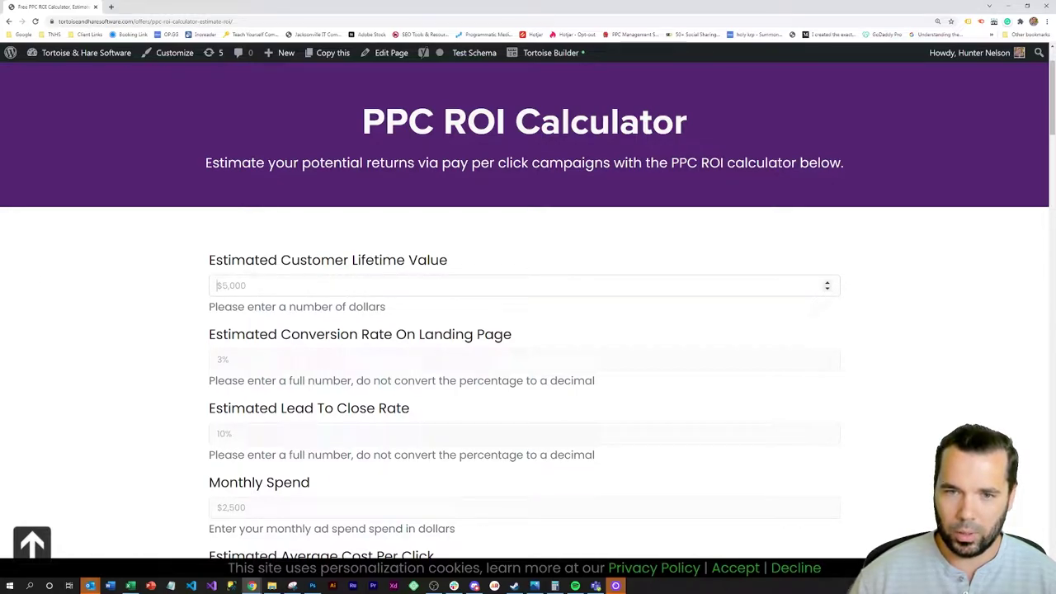
pyautogui.write('36000')
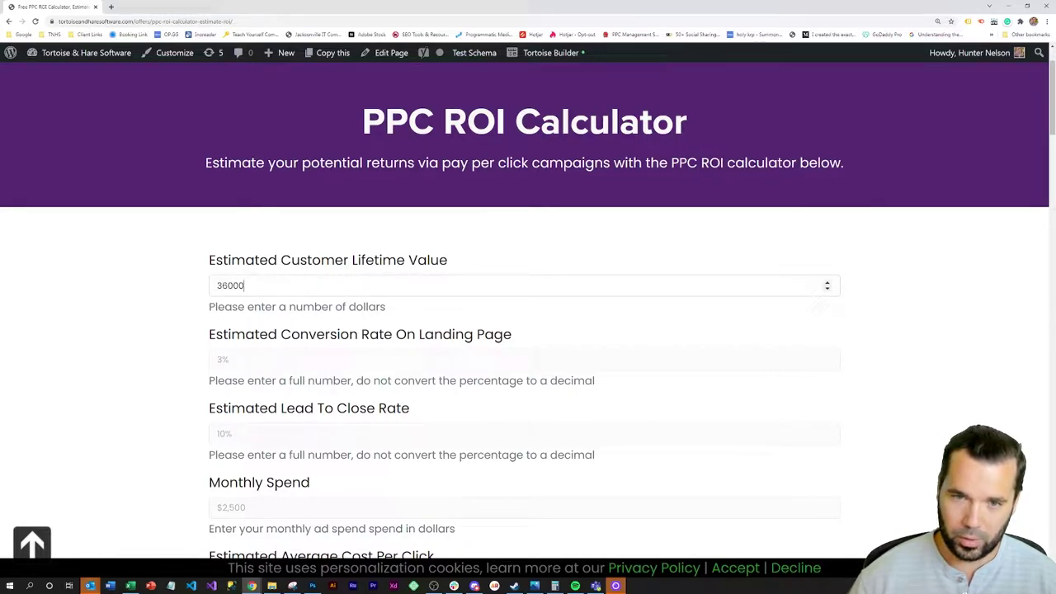
pyautogui.click(259, 284)
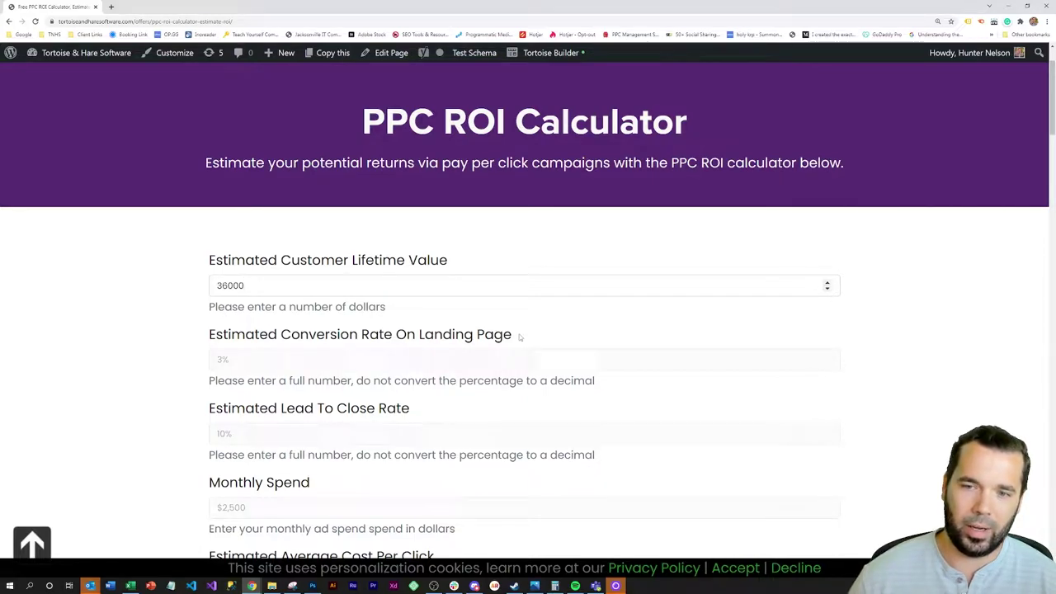
# Enter 3 as the Estimated Conversion Rate On Landing Page and move down to the close-rate field
pyautogui.click(280, 364)
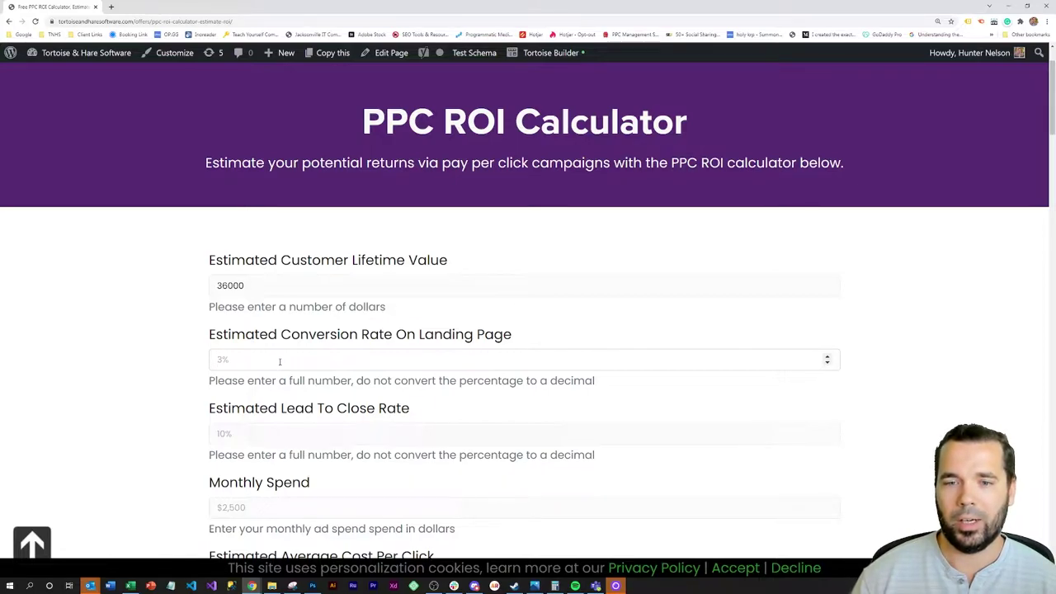
pyautogui.write('3')
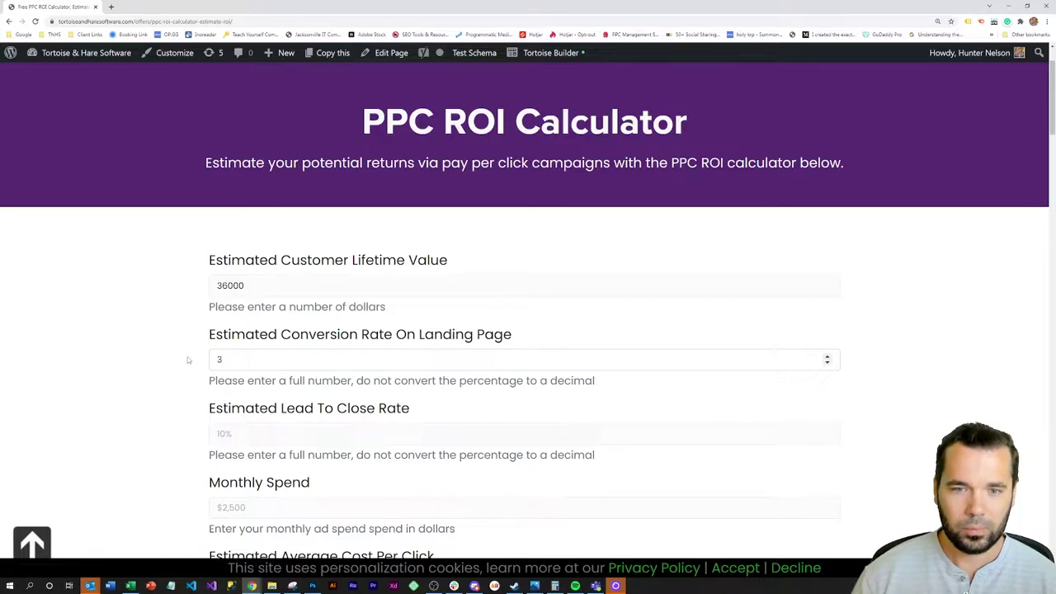
pyautogui.click(187, 360)
pyautogui.scroll(-1, 170, 358)
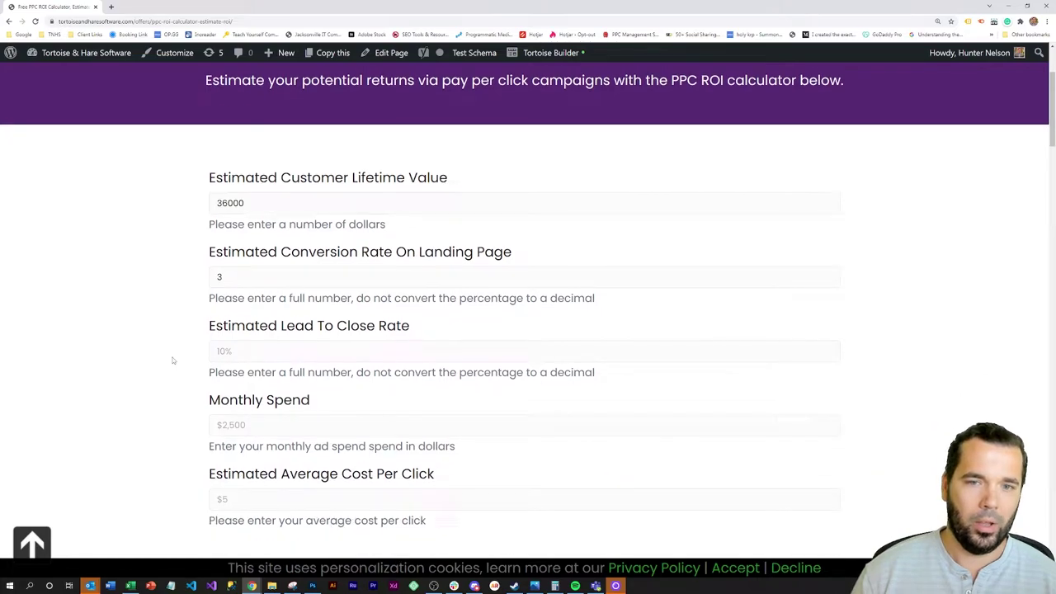
pyautogui.scroll(-1, 173, 361)
pyautogui.click(256, 269)
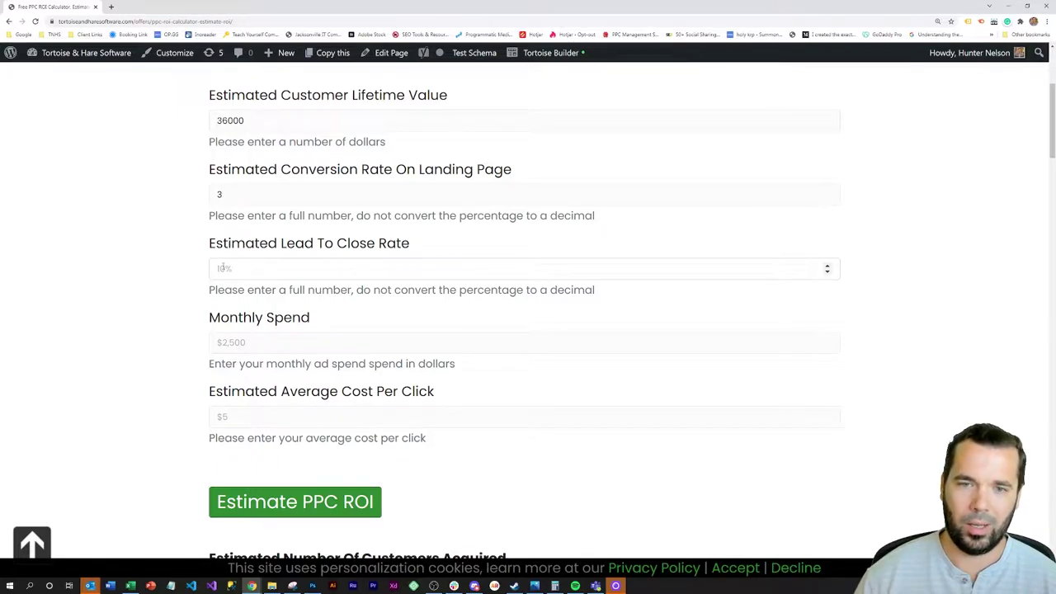
# Enter 10 as the Estimated Lead To Close Rate and move into the Monthly Spend field
pyautogui.write('10')
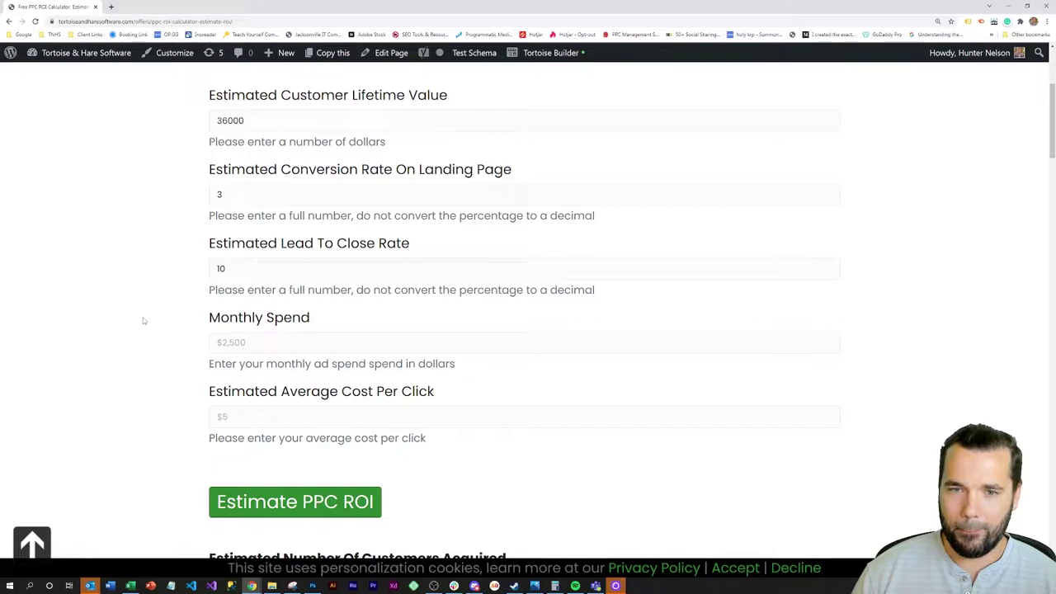
pyautogui.click(251, 342)
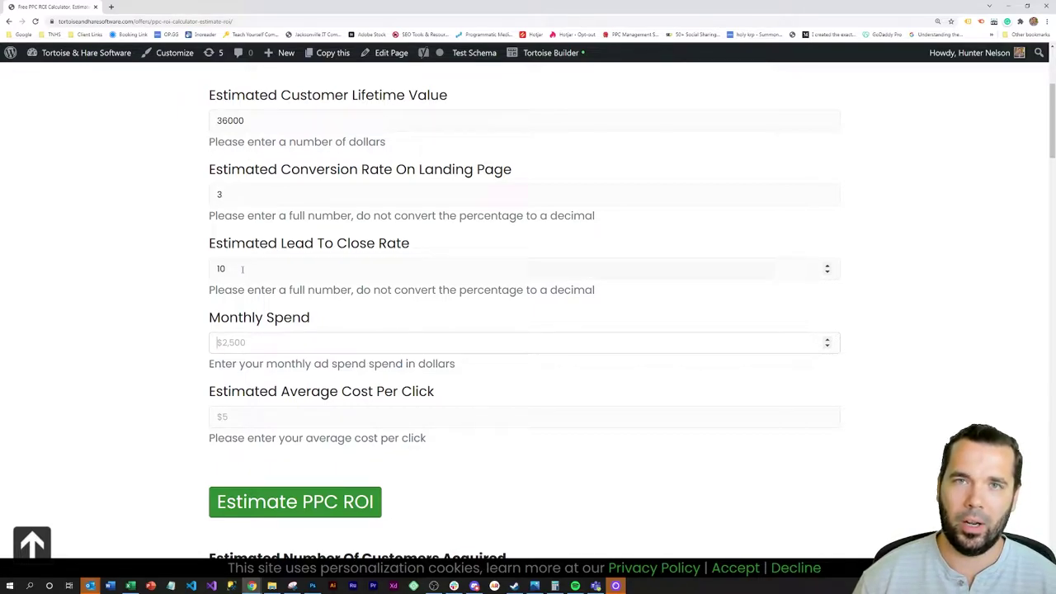
pyautogui.press('Tab')
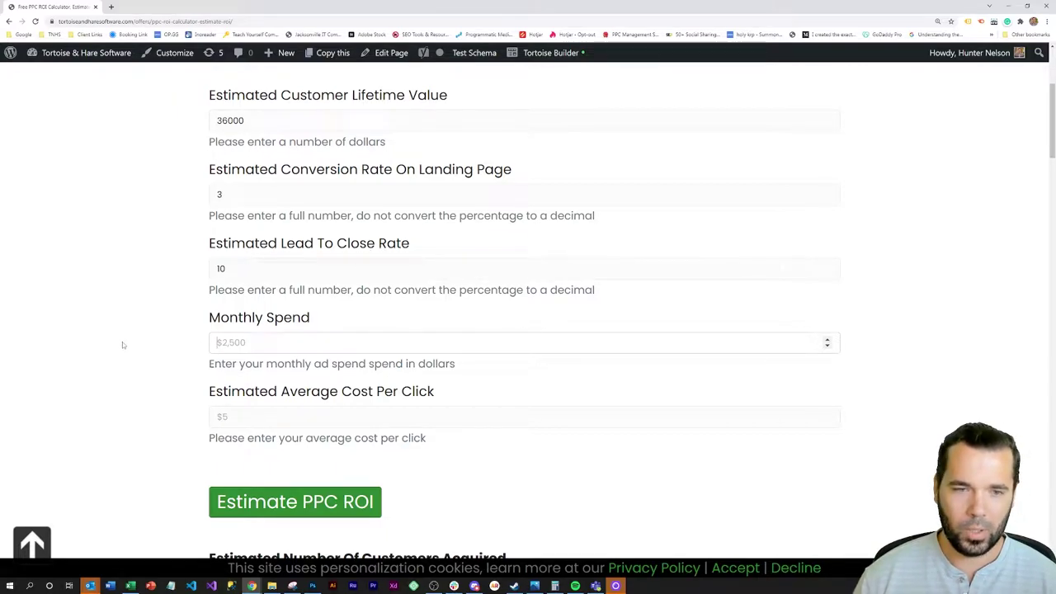
pyautogui.write('2500')
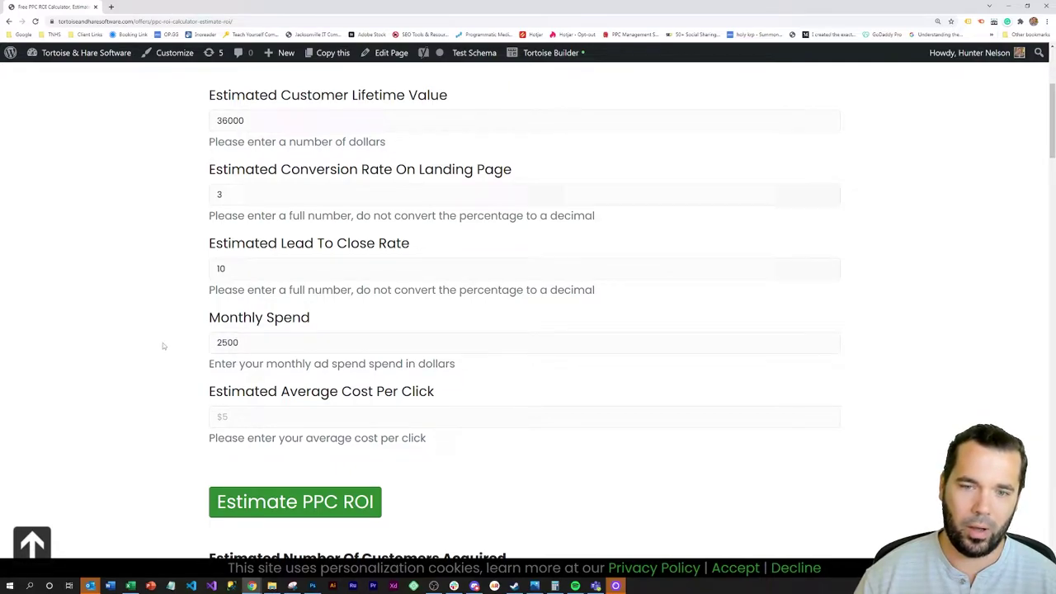
pyautogui.scroll(-1, 165, 342)
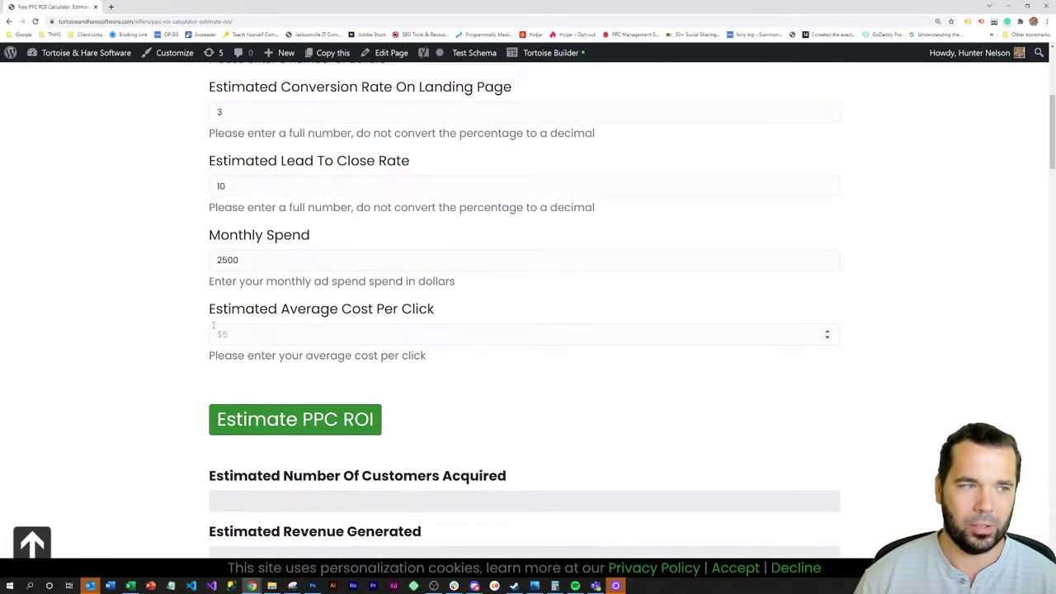
pyautogui.click(243, 335)
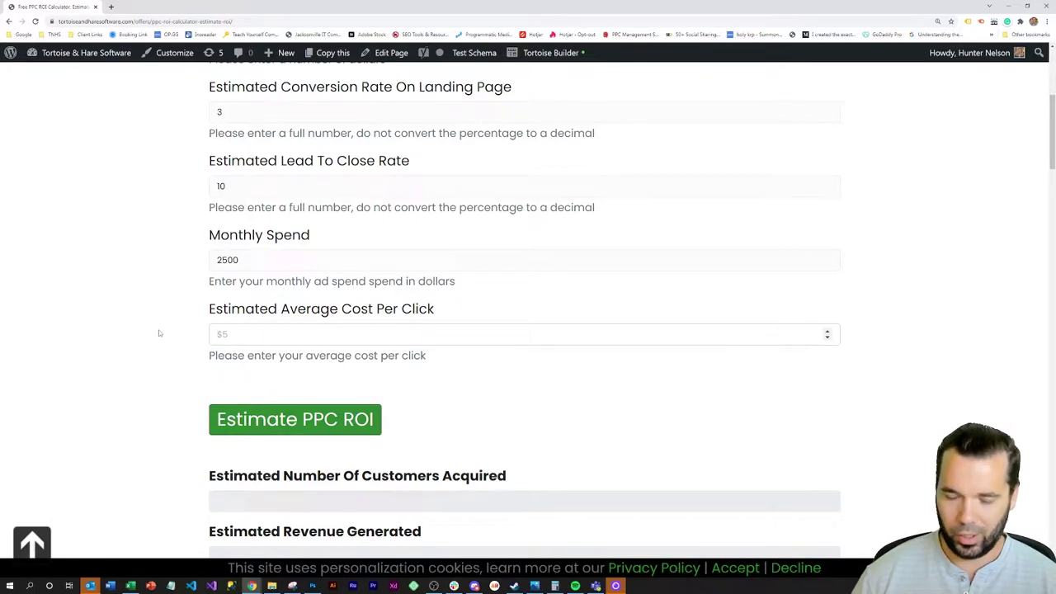
# Enter 15 as the Estimated Average Cost Per Click and scroll to the Estimate PPC ROI button
pyautogui.write('15')
pyautogui.click(178, 307)
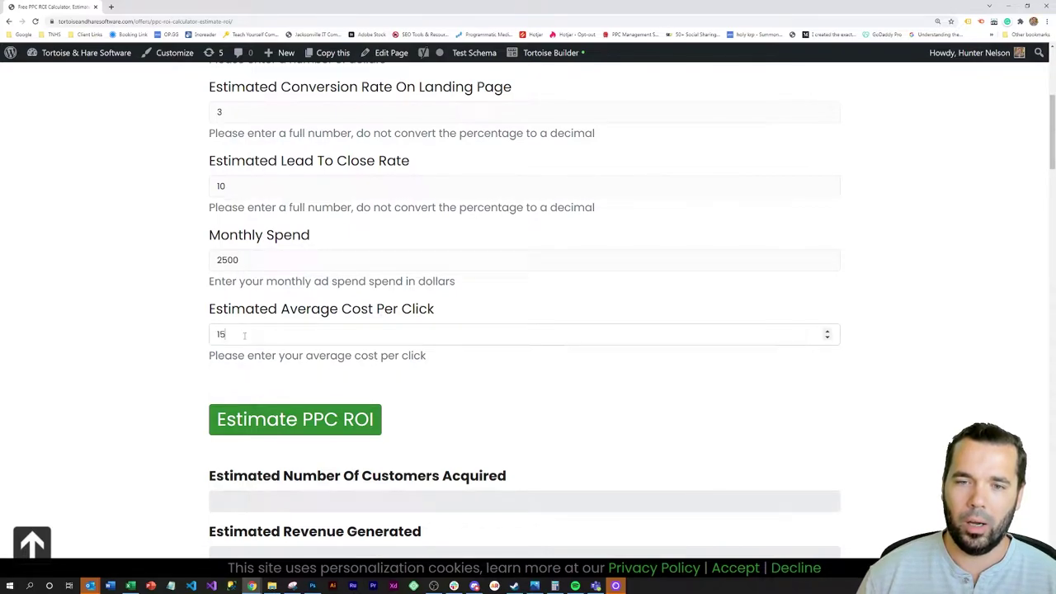
pyautogui.scroll(1, 162, 326)
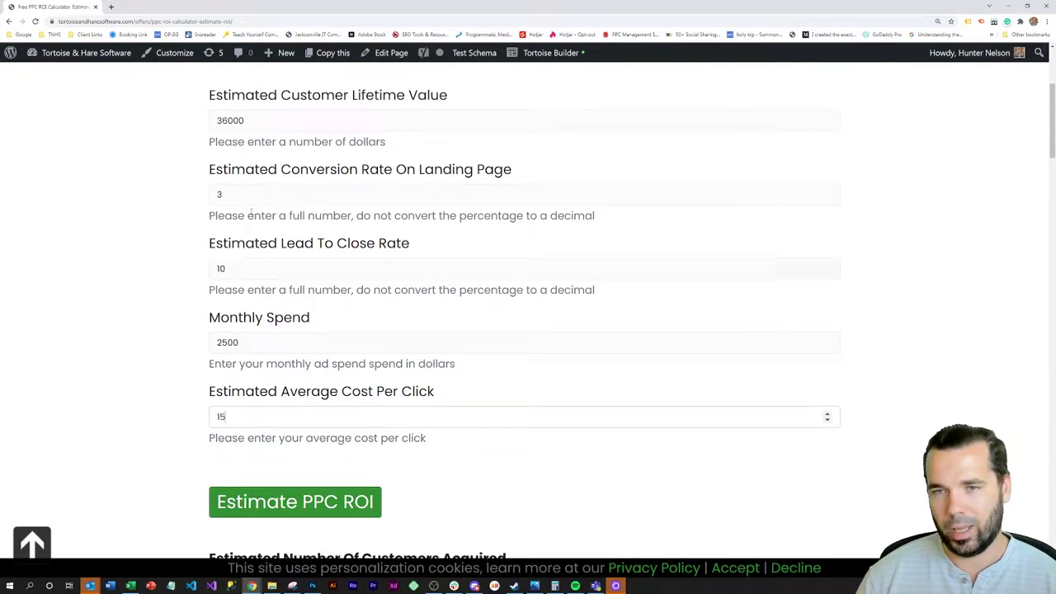
pyautogui.scroll(-2, 165, 234)
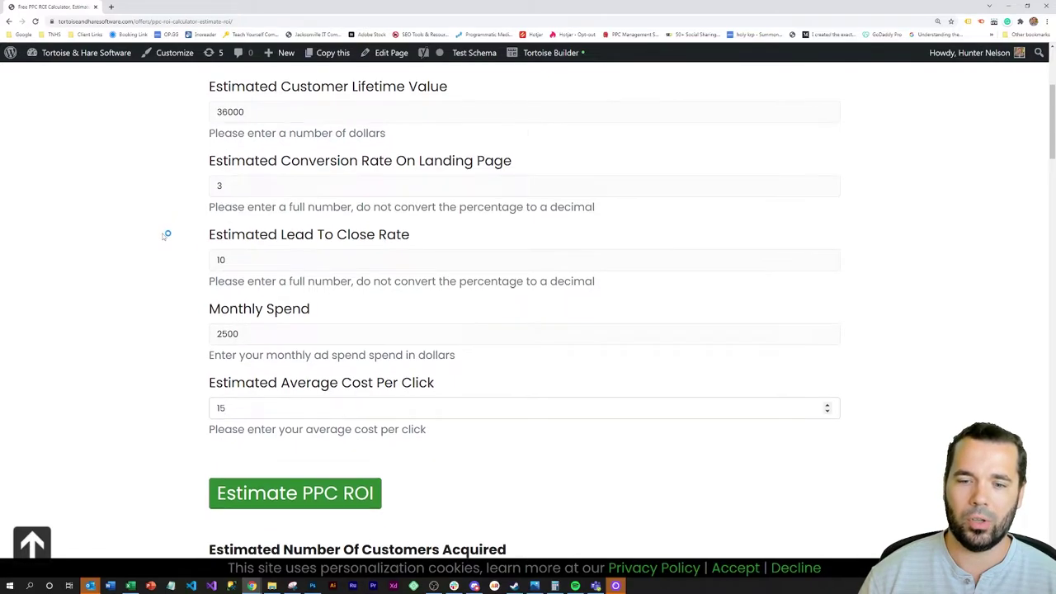
pyautogui.scroll(-1, 146, 254)
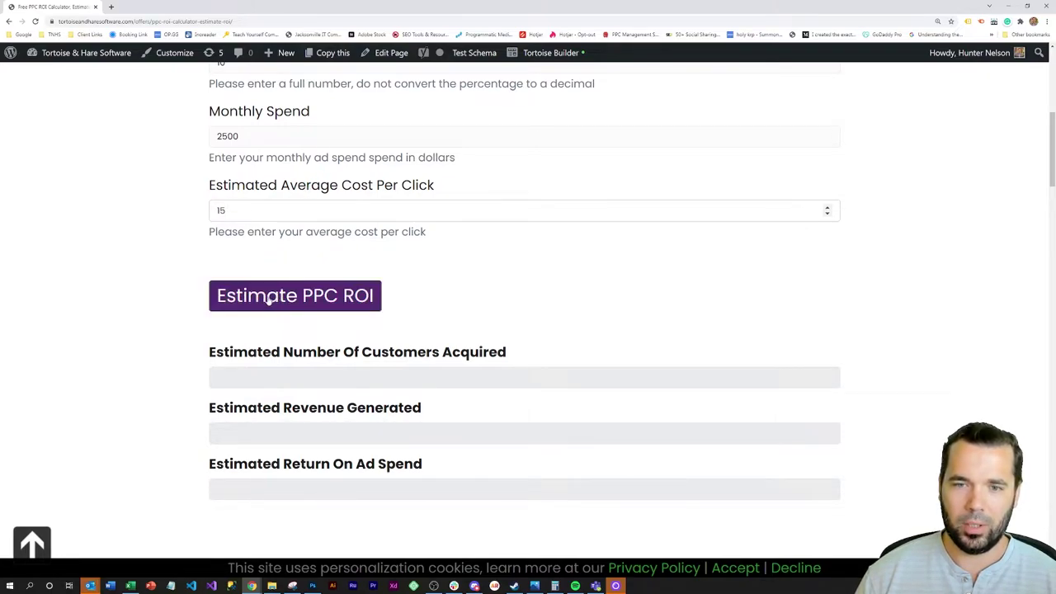
# Run the estimate and review results: 0.50 customers, $18000.00 revenue, 7.20X return on ad spend
pyautogui.click(298, 300)
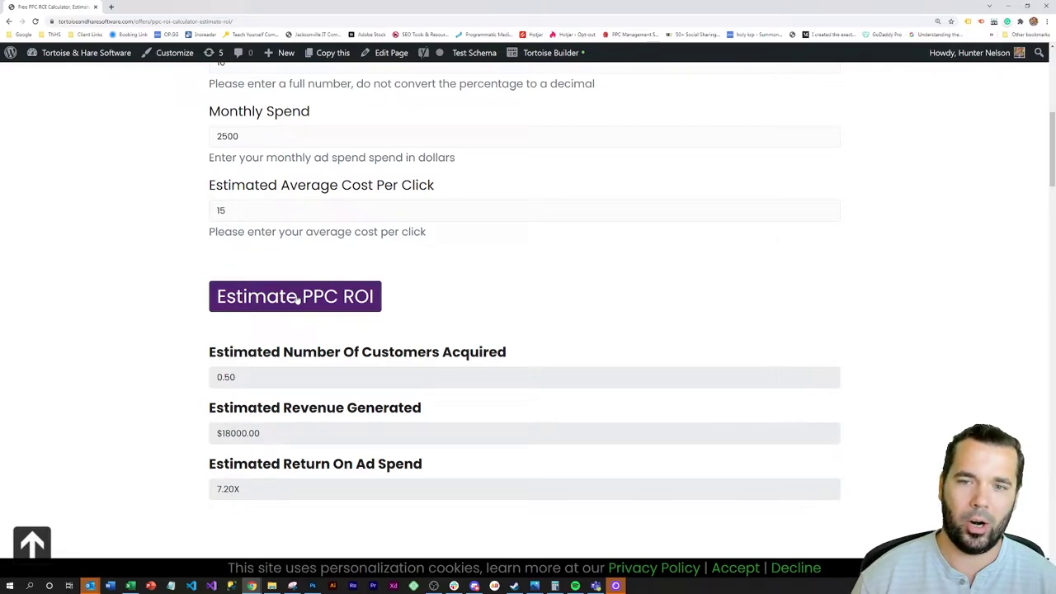
pyautogui.scroll(-1, 330, 338)
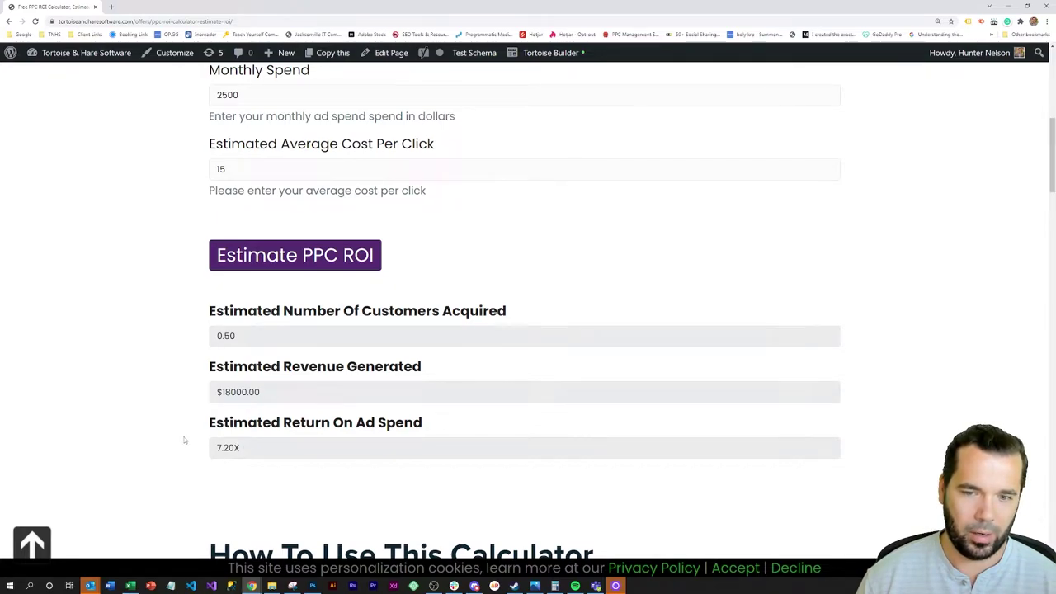
pyautogui.scroll(3, 166, 441)
pyautogui.scroll(1, 166, 442)
pyautogui.scroll(-2, 166, 441)
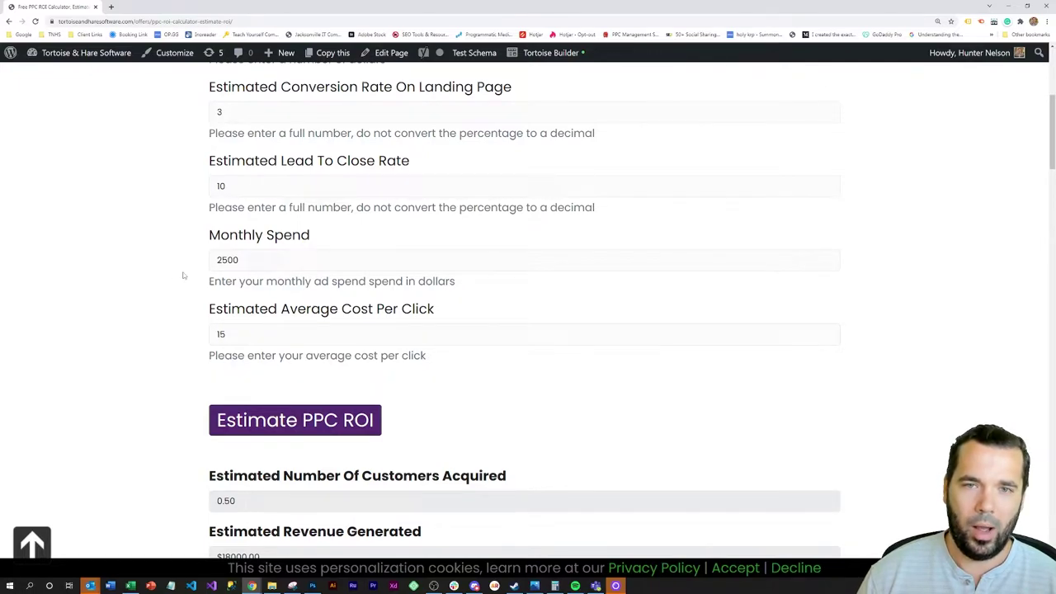
pyautogui.scroll(3, 170, 278)
pyautogui.scroll(-2, 160, 286)
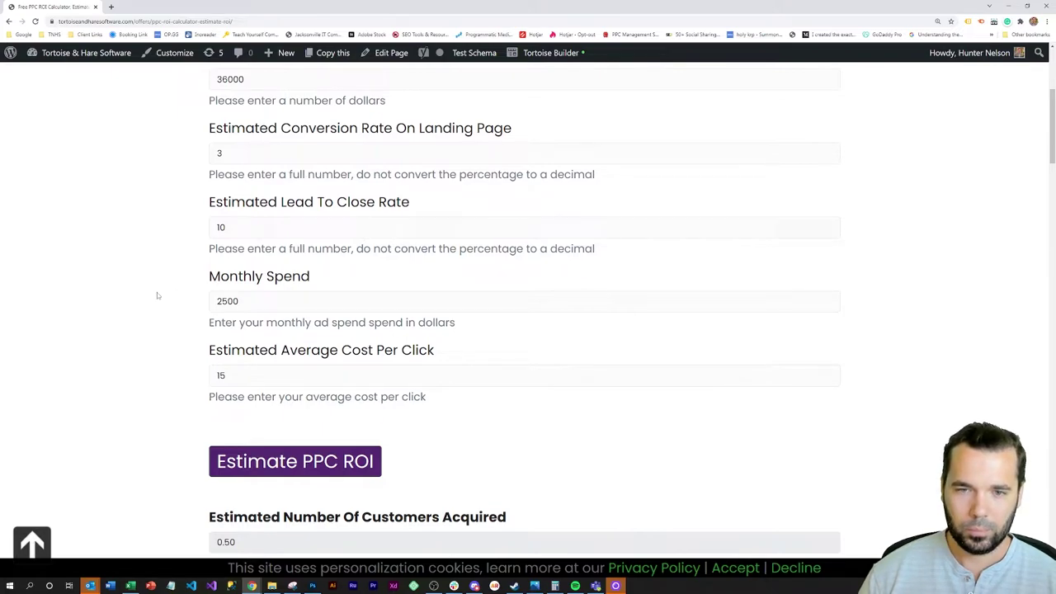
# Replace Monthly Spend with 5000 and recalculate, yielding 1.00 customer and $36000.00 revenue
pyautogui.doubleClick(239, 299)
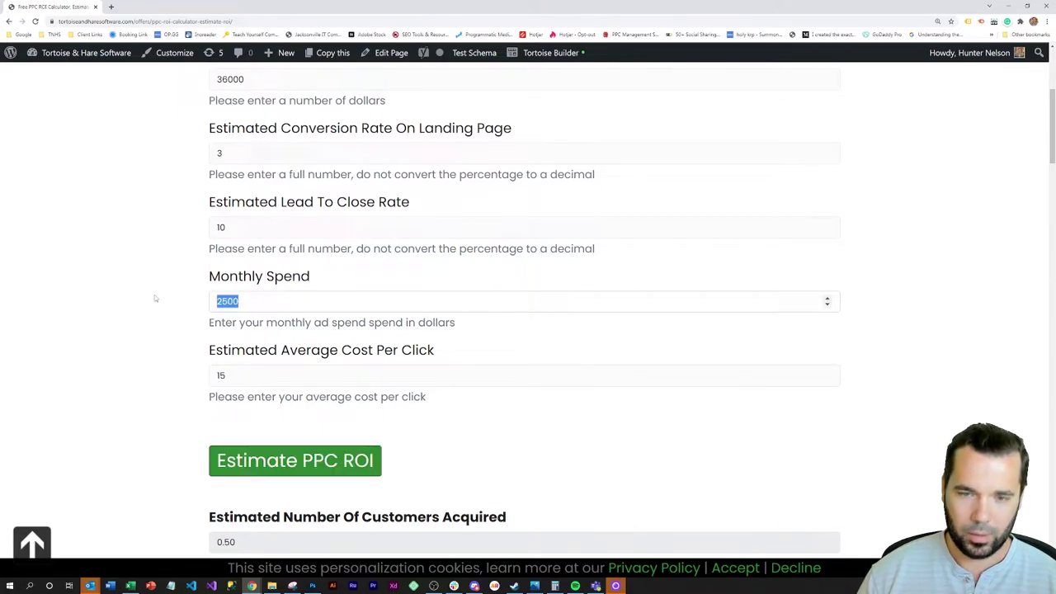
pyautogui.write('5000')
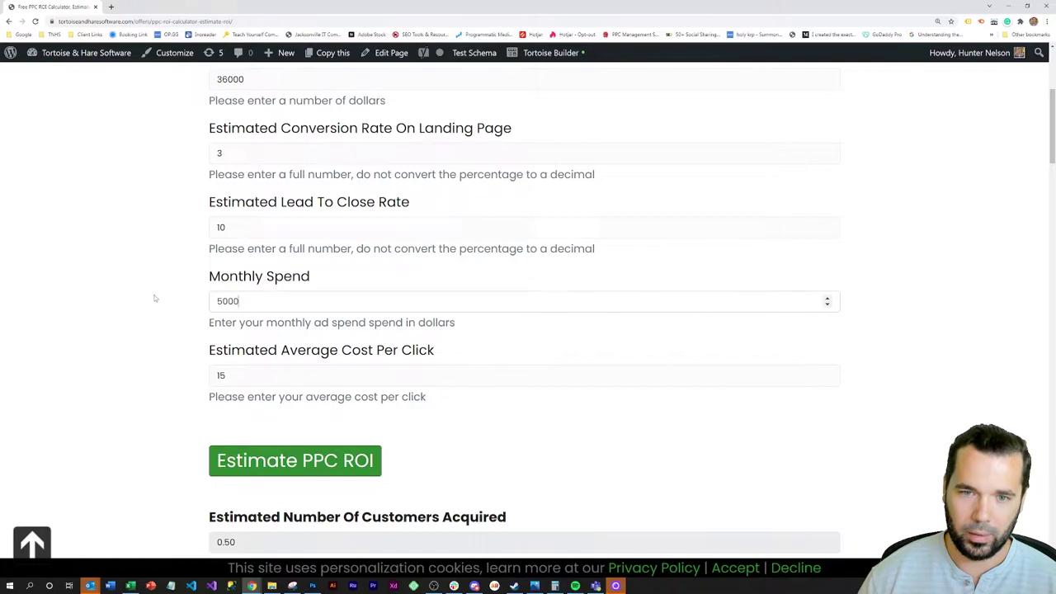
pyautogui.scroll(-3, 156, 297)
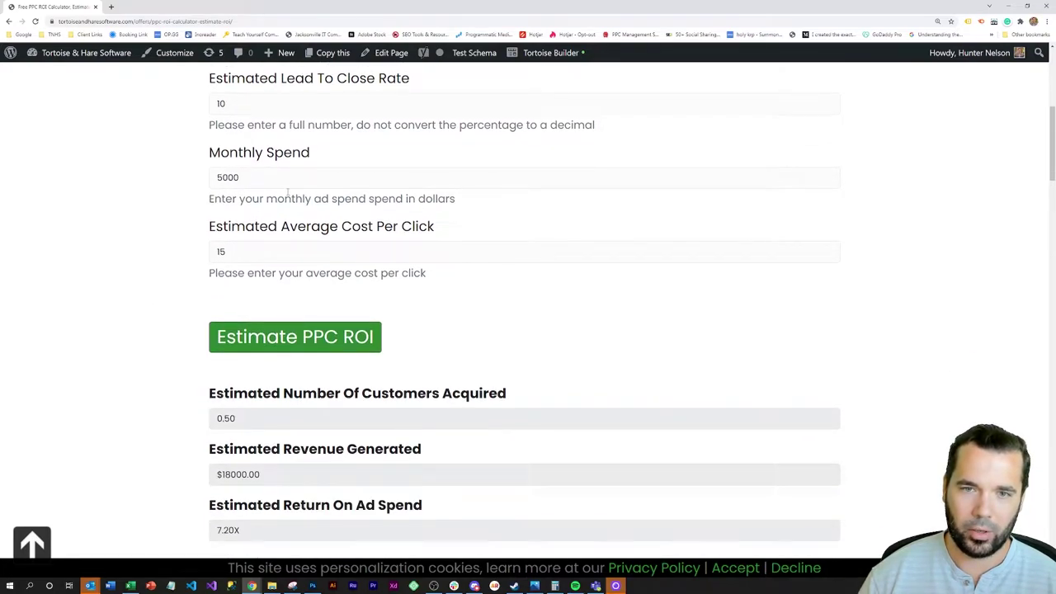
pyautogui.click(289, 339)
pyautogui.scroll(-3, 151, 313)
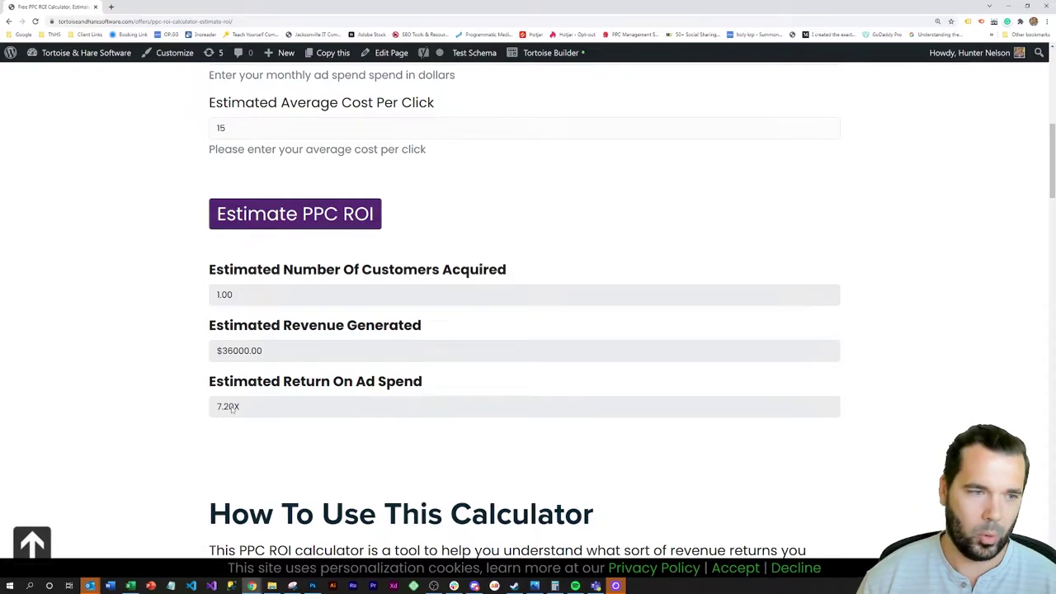
pyautogui.scroll(4, 169, 355)
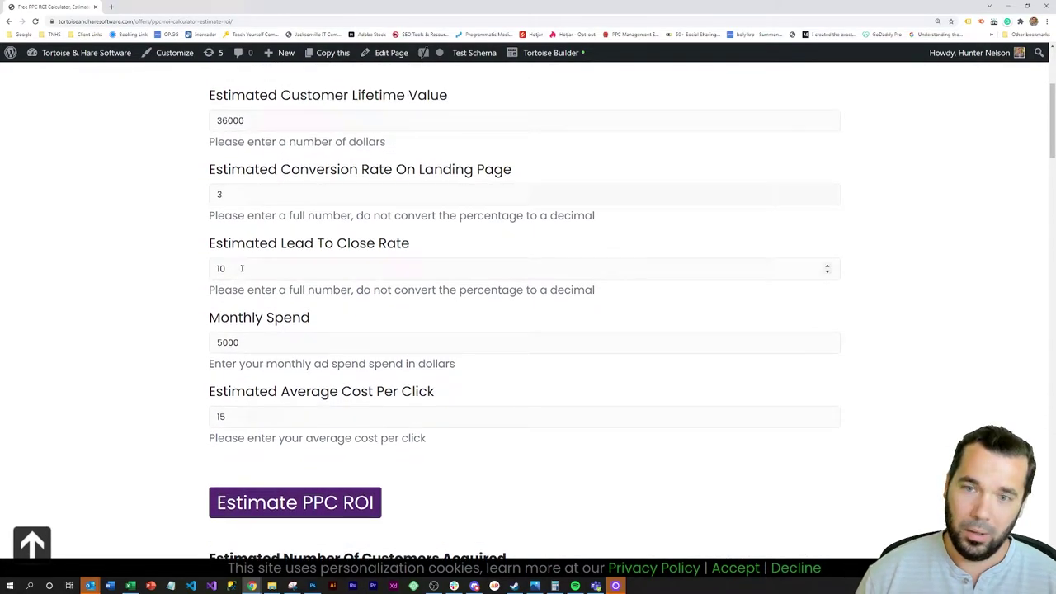
# Change the Lead To Close Rate to 20 and recalculate the ROI
pyautogui.moveTo(241, 269); pyautogui.dragTo(171, 272)
pyautogui.write('20')
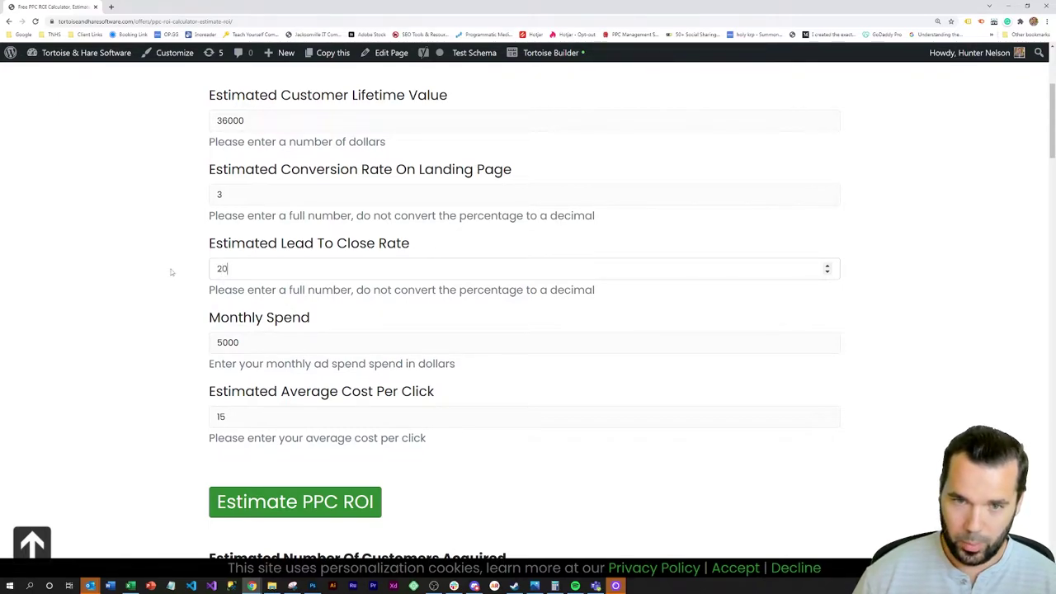
pyautogui.click(306, 503)
pyautogui.scroll(-3, 158, 354)
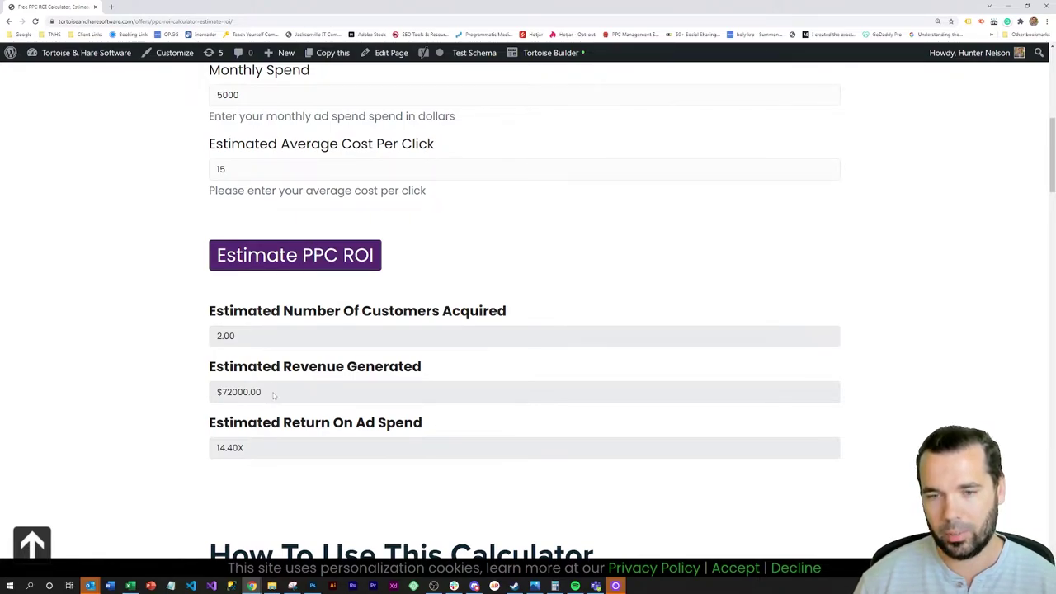
pyautogui.scroll(4, 157, 335)
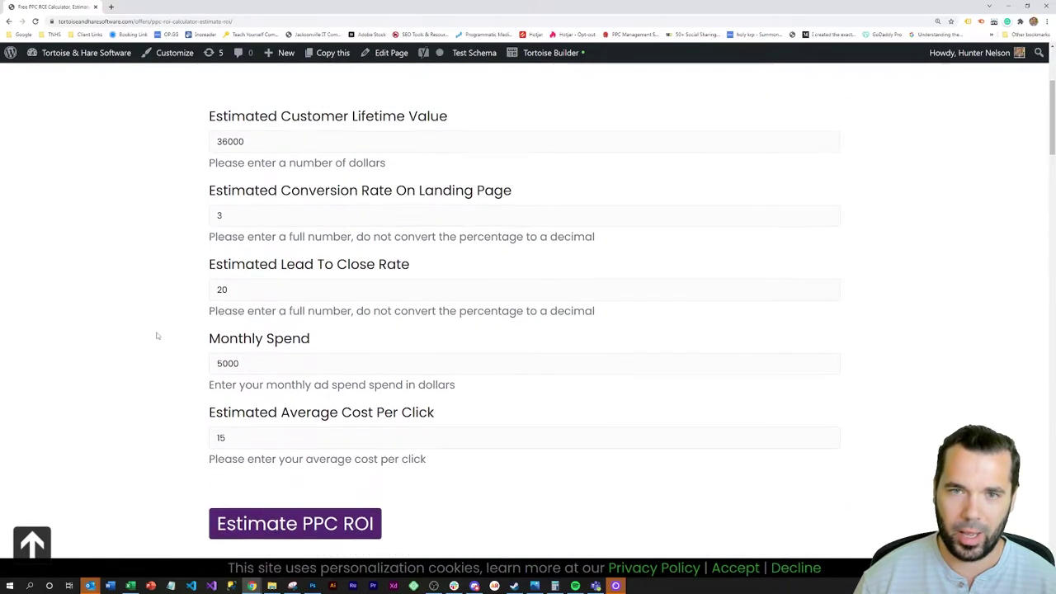
# Try a 1.5 conversion rate, then after the invalid-value warning use 2 and recalculate
pyautogui.moveTo(245, 275); pyautogui.dragTo(198, 274)
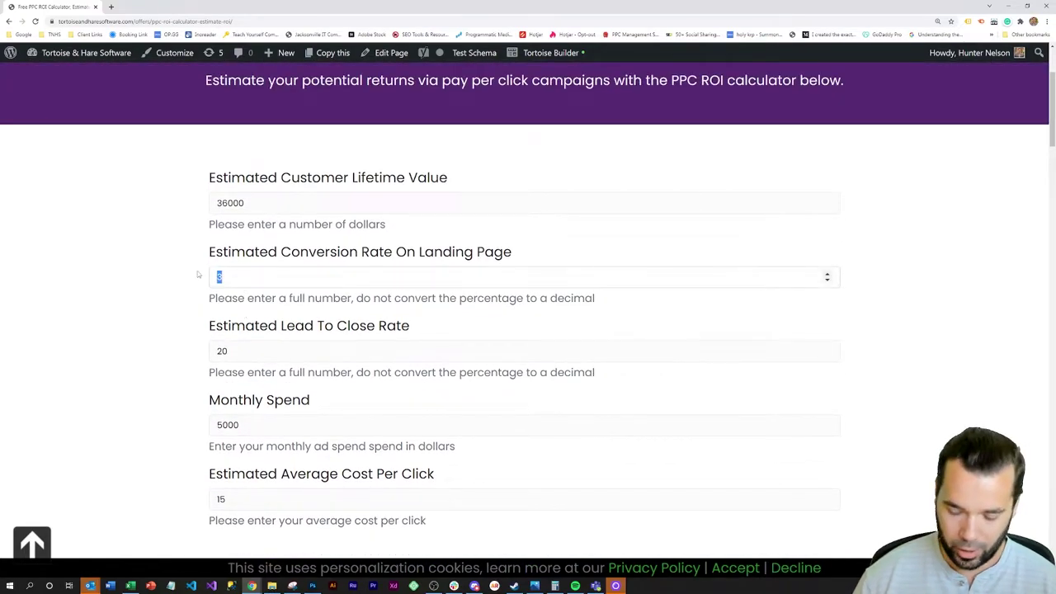
pyautogui.write('1.5')
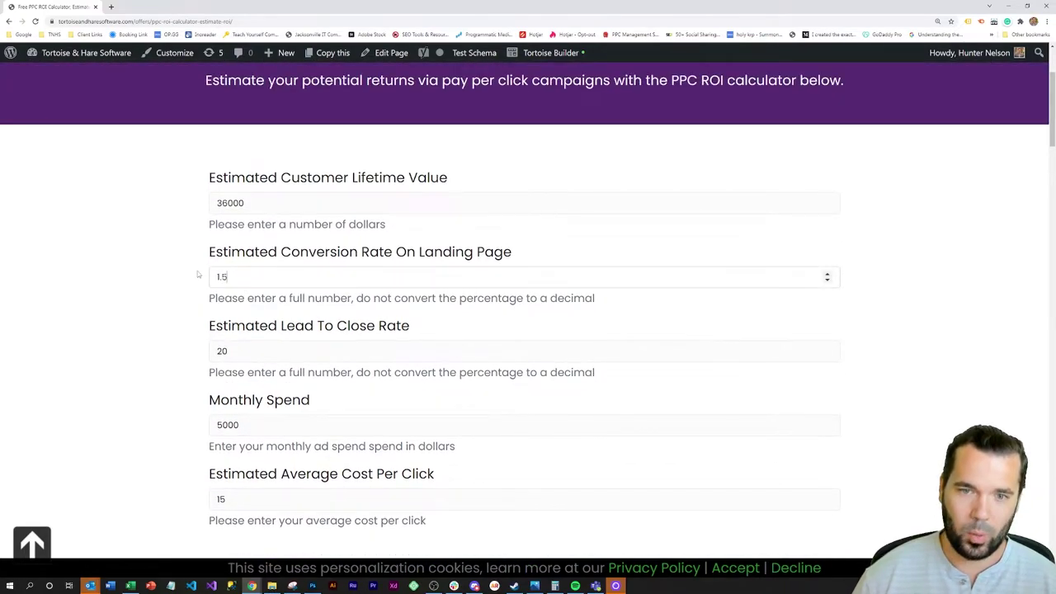
pyautogui.scroll(-4, 203, 370)
pyautogui.click(295, 295)
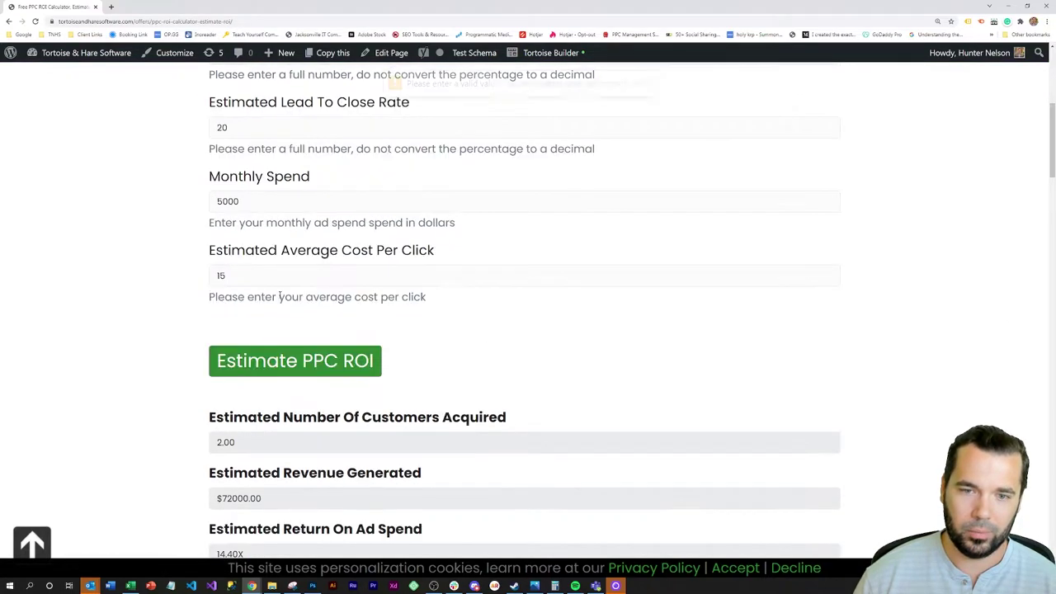
pyautogui.click(294, 360)
pyautogui.scroll(2, 372, 258)
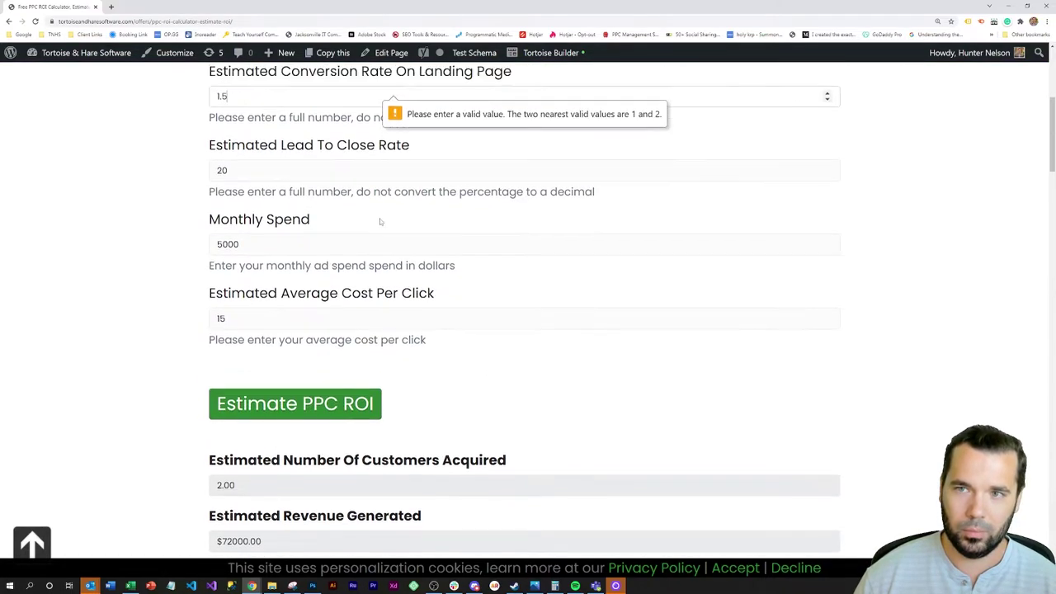
pyautogui.scroll(1, 258, 225)
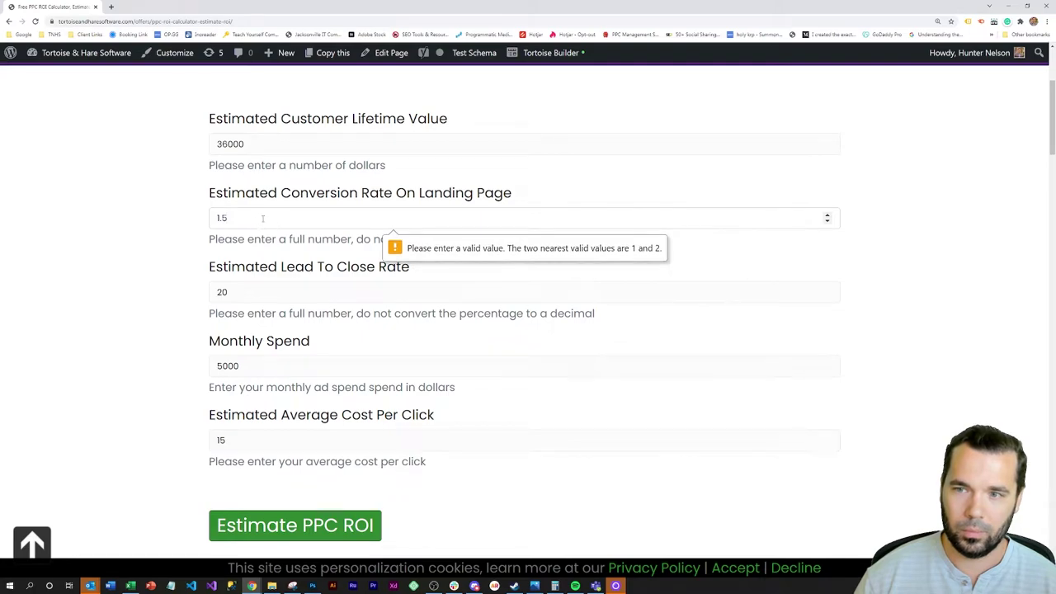
pyautogui.moveTo(248, 219); pyautogui.dragTo(173, 227)
pyautogui.write('2')
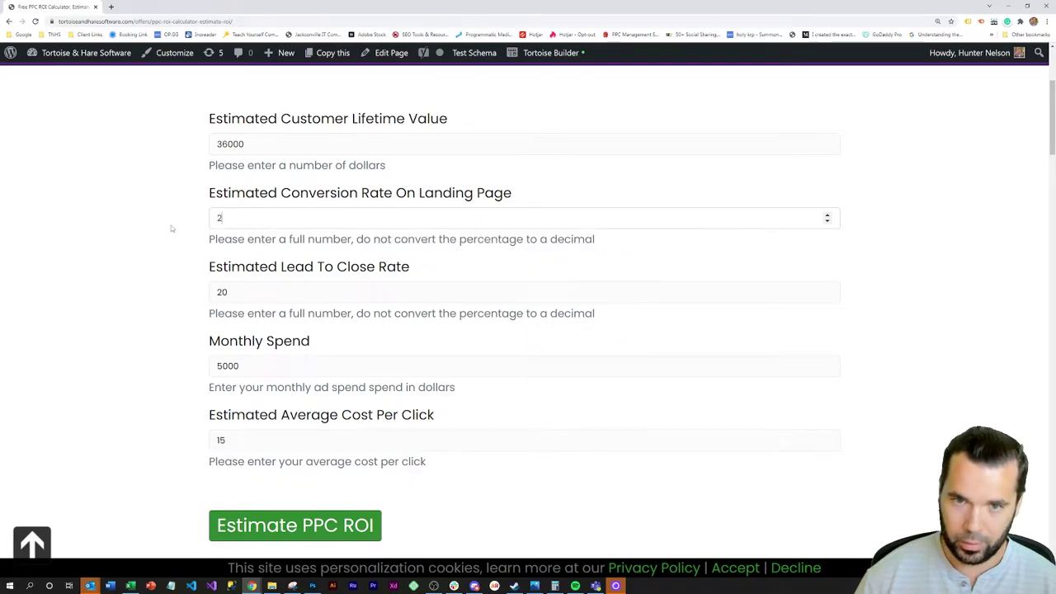
pyautogui.click(294, 525)
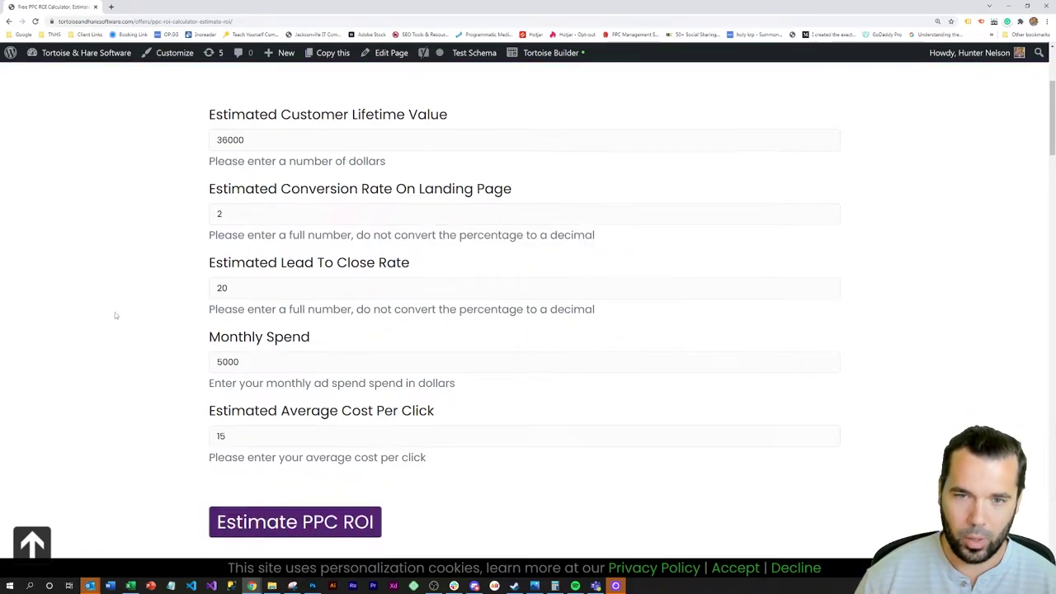
pyautogui.scroll(-3, 153, 299)
pyautogui.scroll(2, 154, 299)
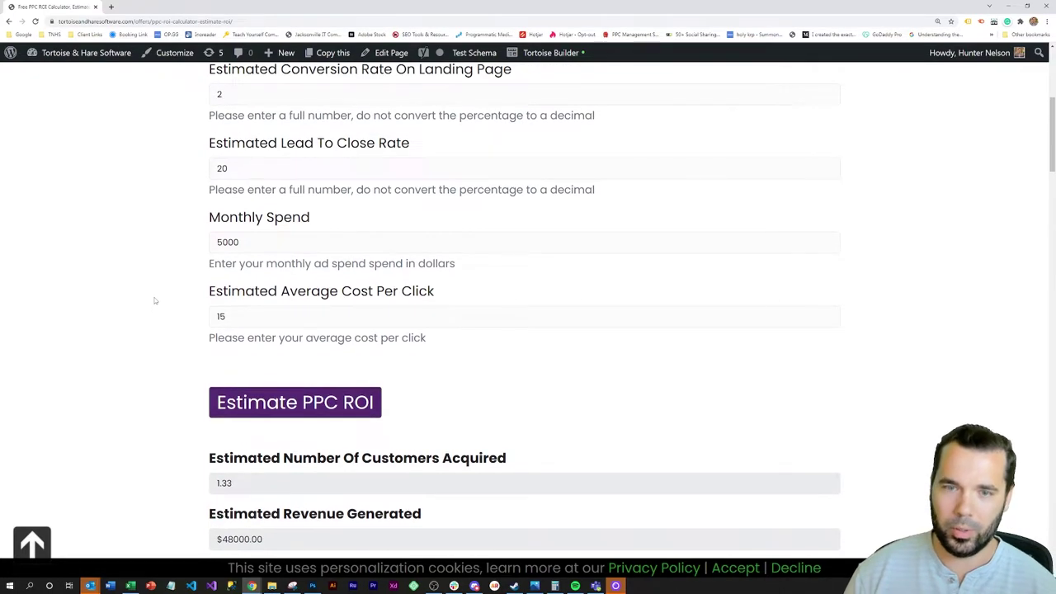
pyautogui.scroll(-2, 155, 299)
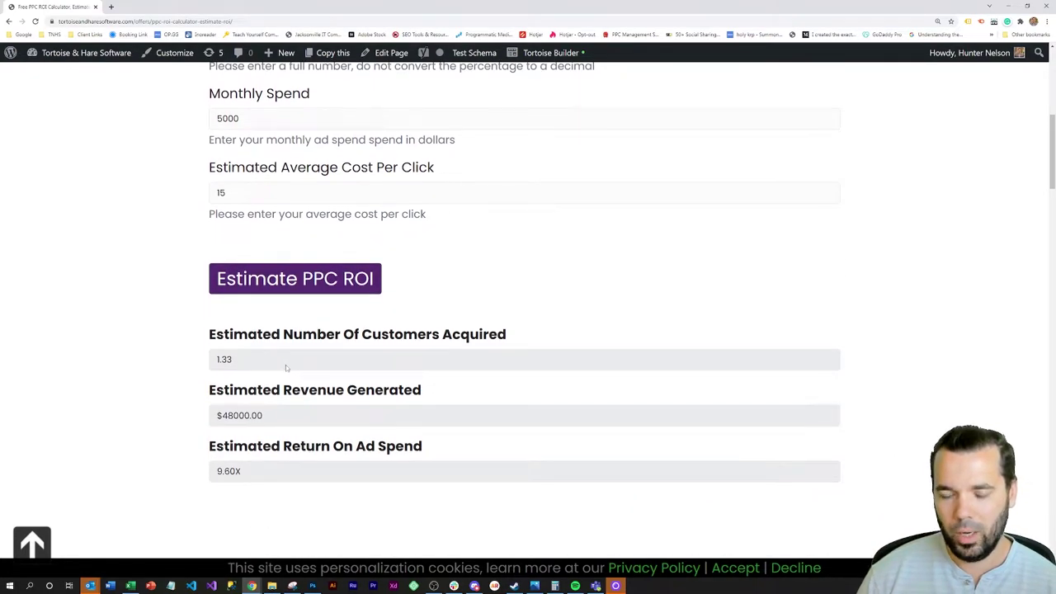
pyautogui.scroll(4, 160, 314)
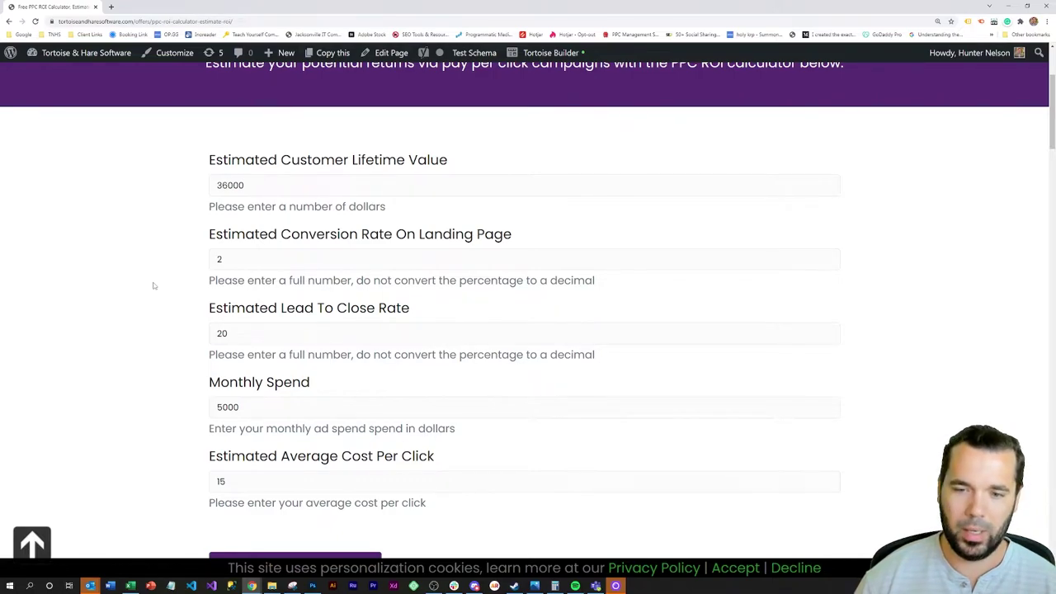
# Scroll past the How To Use This Calculator notes to the Projecting Cash Flows section
pyautogui.scroll(-1, 165, 321)
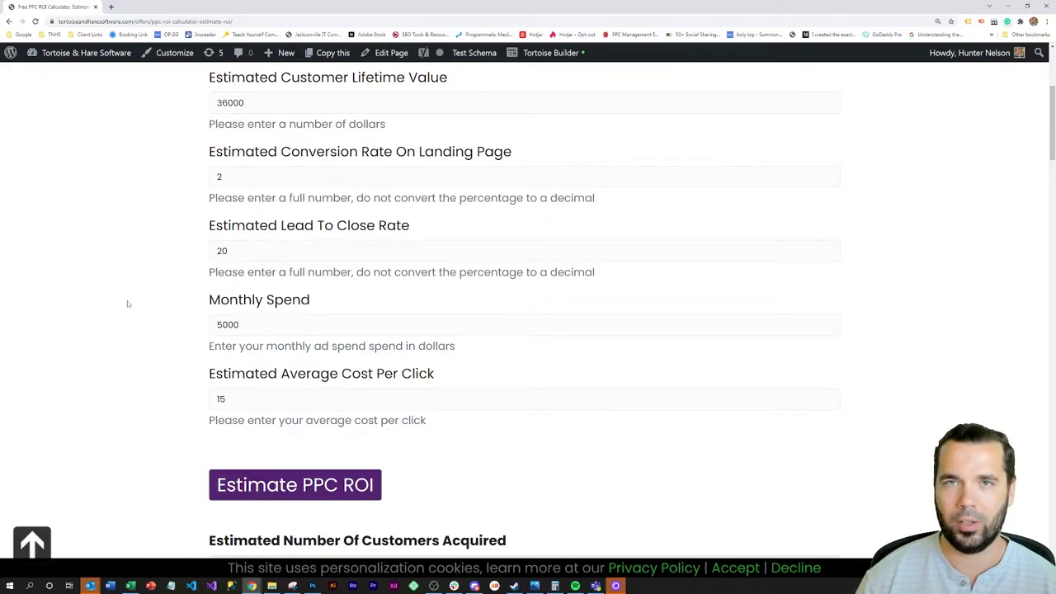
pyautogui.scroll(-13, 127, 304)
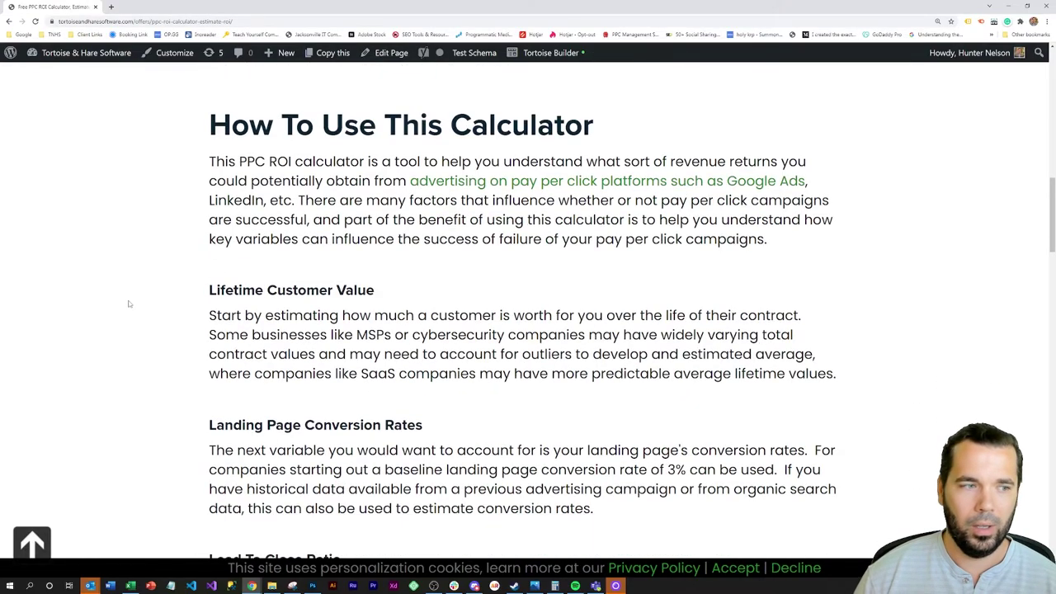
pyautogui.scroll(-5, 130, 304)
pyautogui.scroll(3, 129, 302)
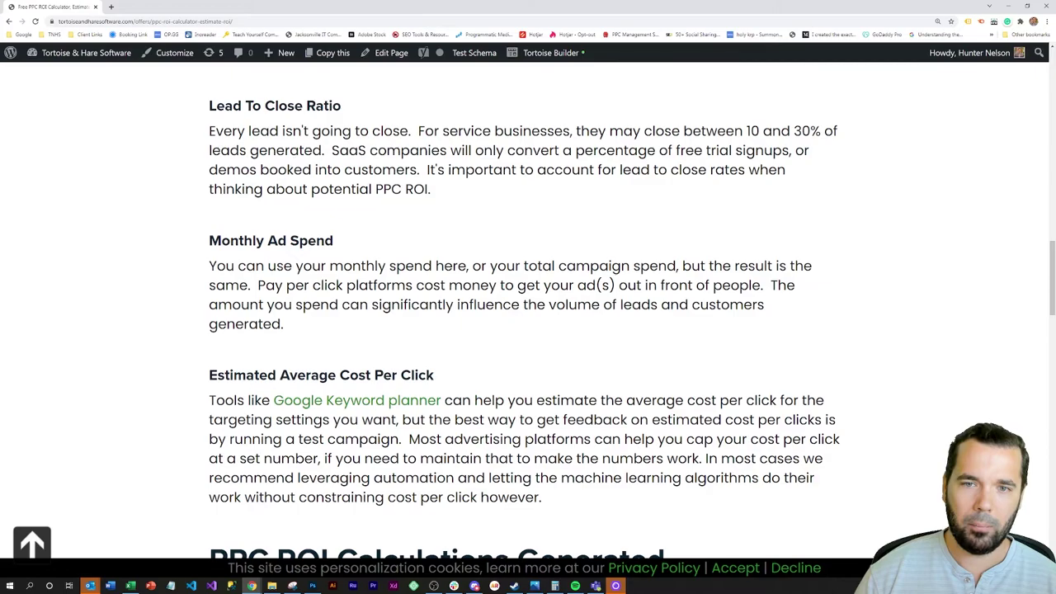
pyautogui.scroll(-2, 328, 175)
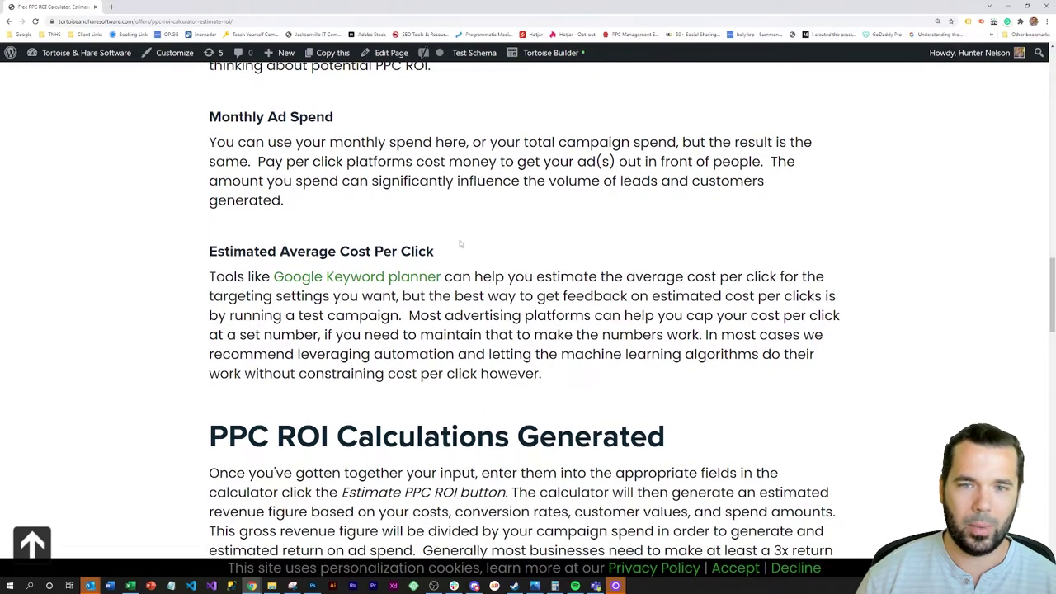
pyautogui.scroll(-3, 192, 247)
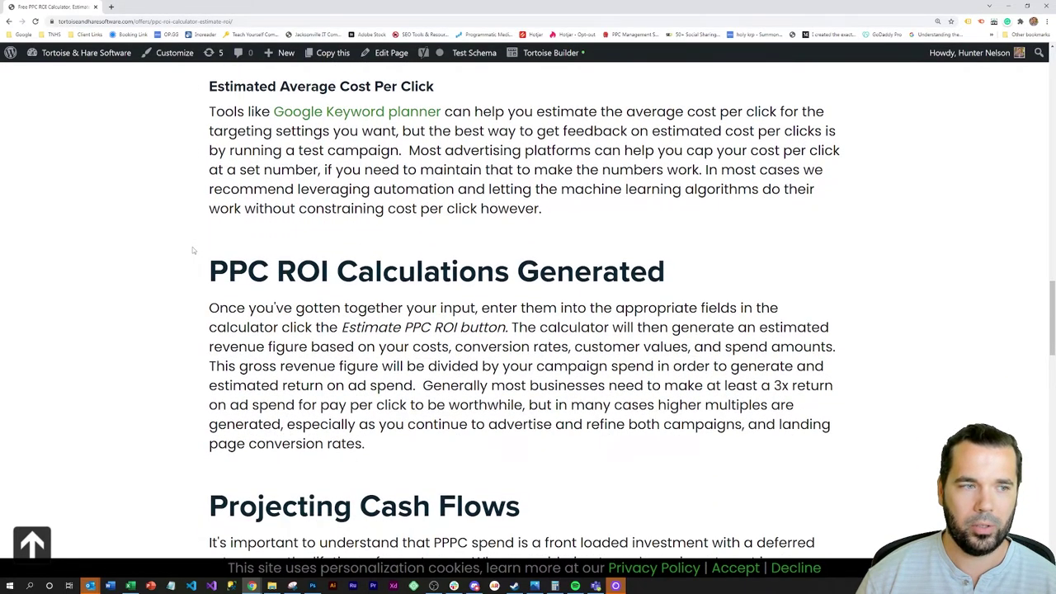
pyautogui.scroll(-5, 192, 250)
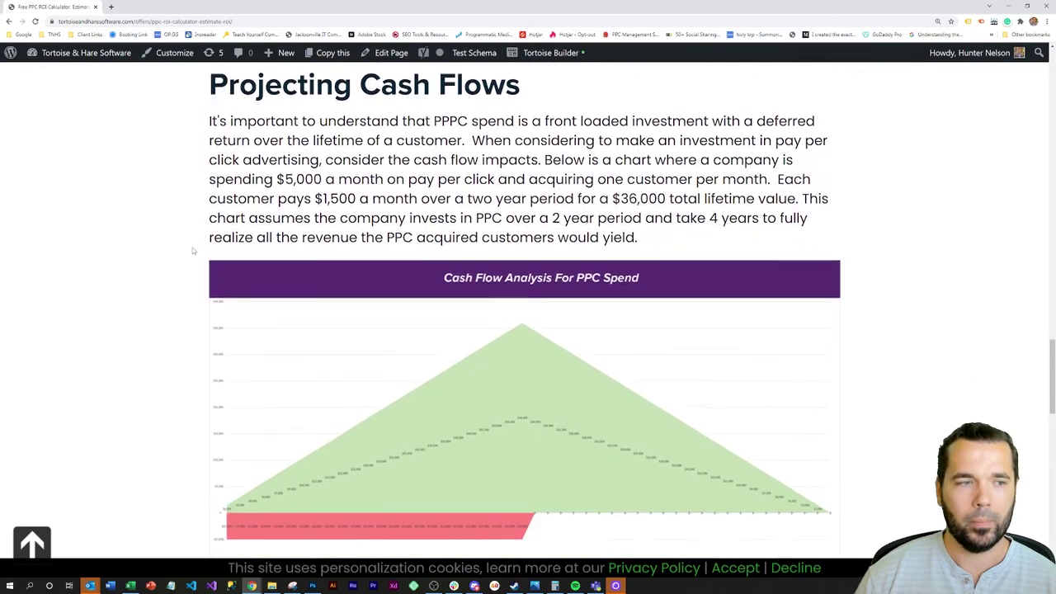
pyautogui.scroll(-2, 193, 249)
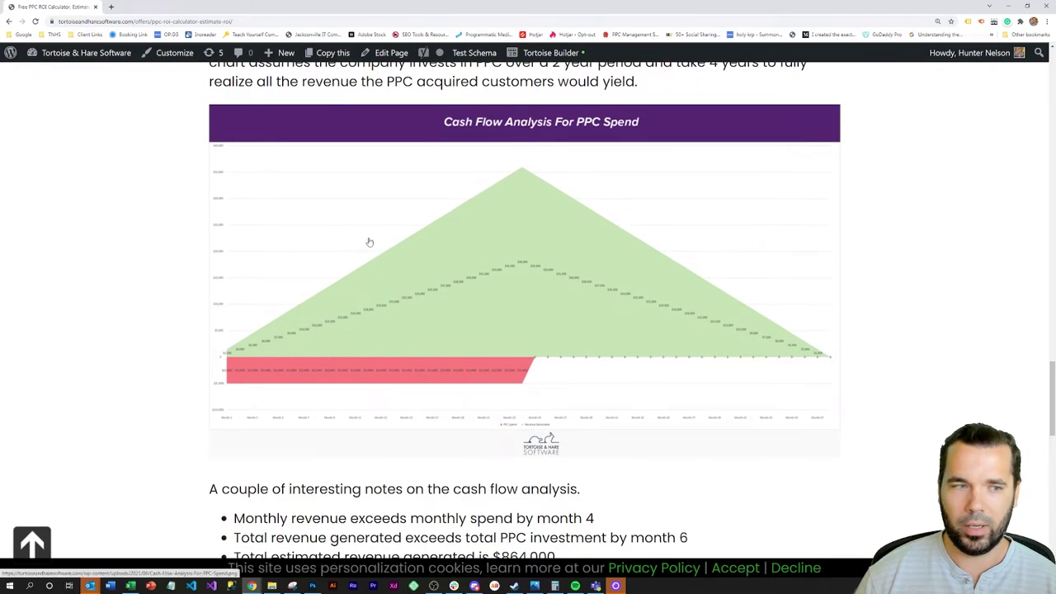
pyautogui.scroll(1, 368, 241)
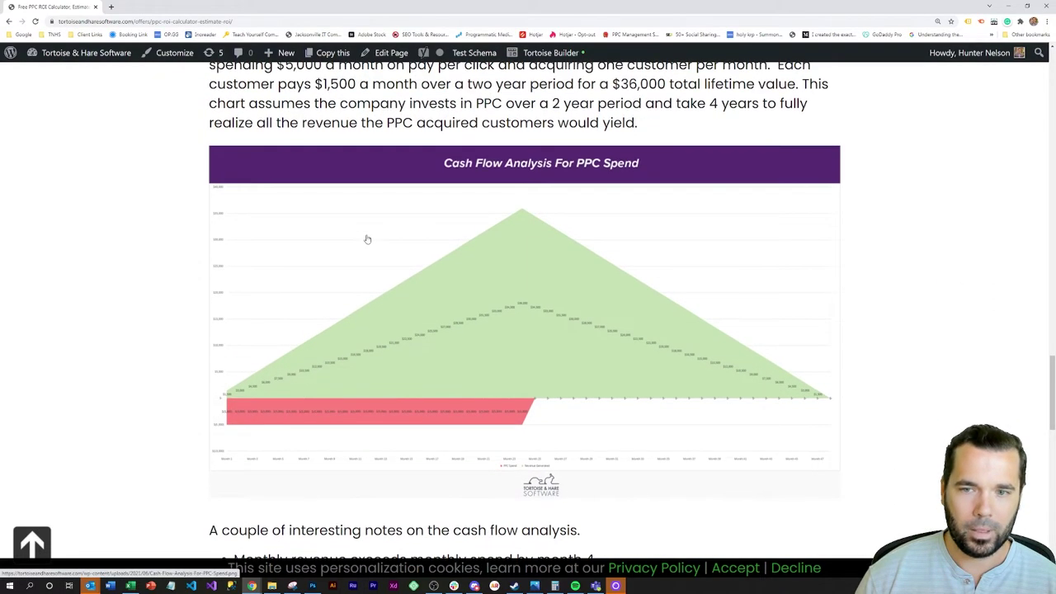
pyautogui.scroll(3, 368, 241)
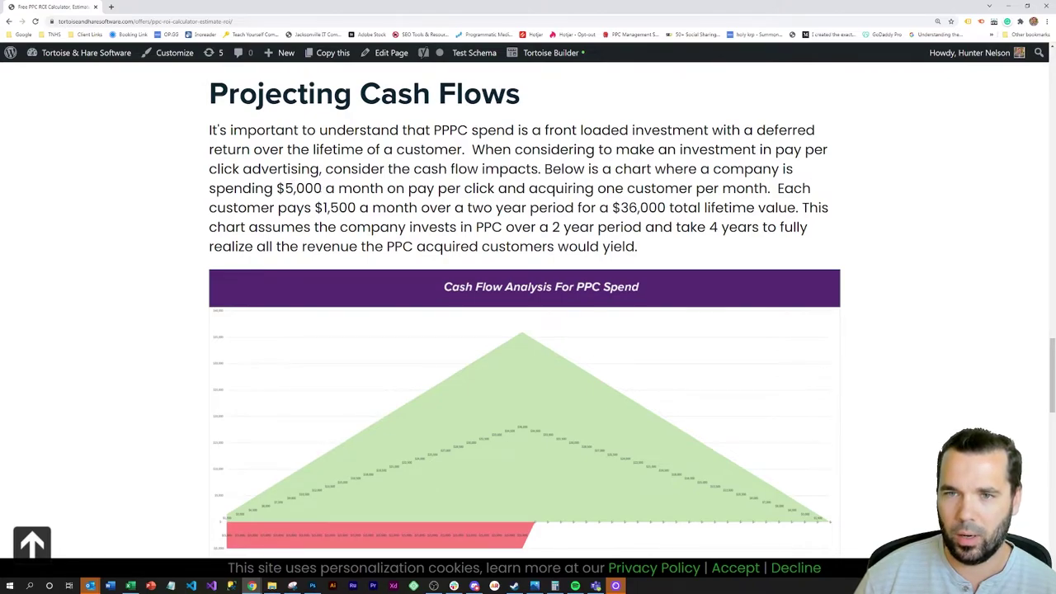
# Highlight the $5,000 spend, $1,500 payment and $36,000 lifetime value figures in turn, deselecting each
pyautogui.moveTo(323, 189); pyautogui.dragTo(276, 188)
pyautogui.click(276, 188)
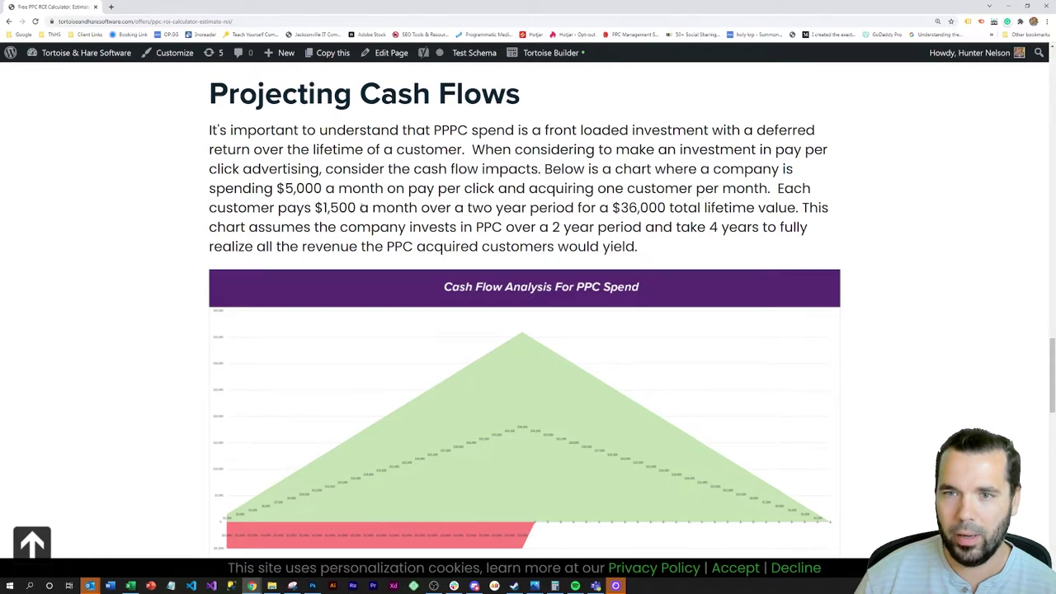
pyautogui.moveTo(356, 207); pyautogui.dragTo(315, 208)
pyautogui.click(317, 207)
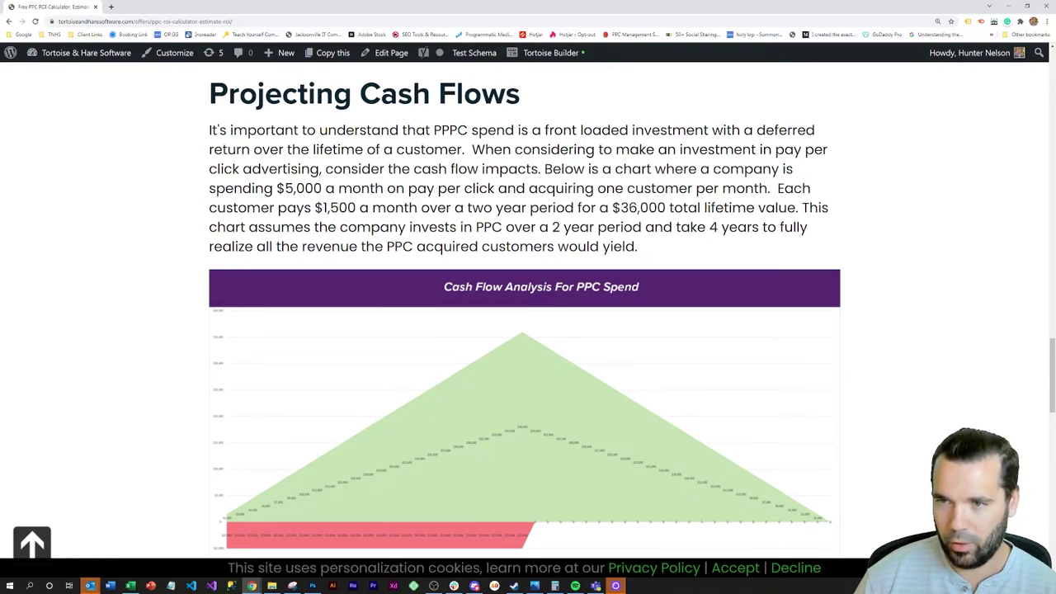
pyautogui.moveTo(666, 208); pyautogui.dragTo(612, 208)
pyautogui.click(612, 208)
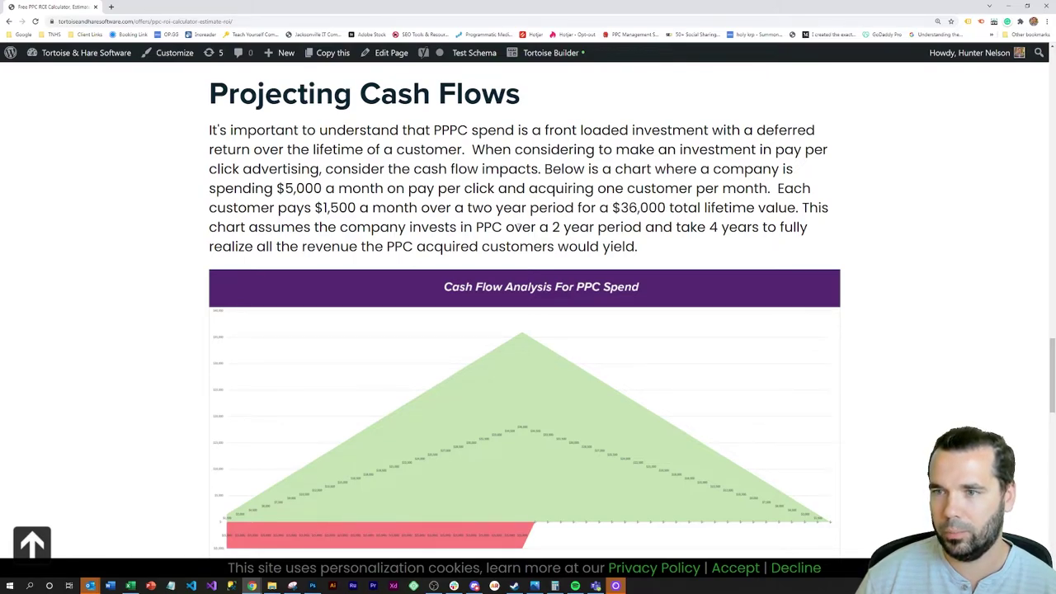
pyautogui.scroll(-3, 511, 218)
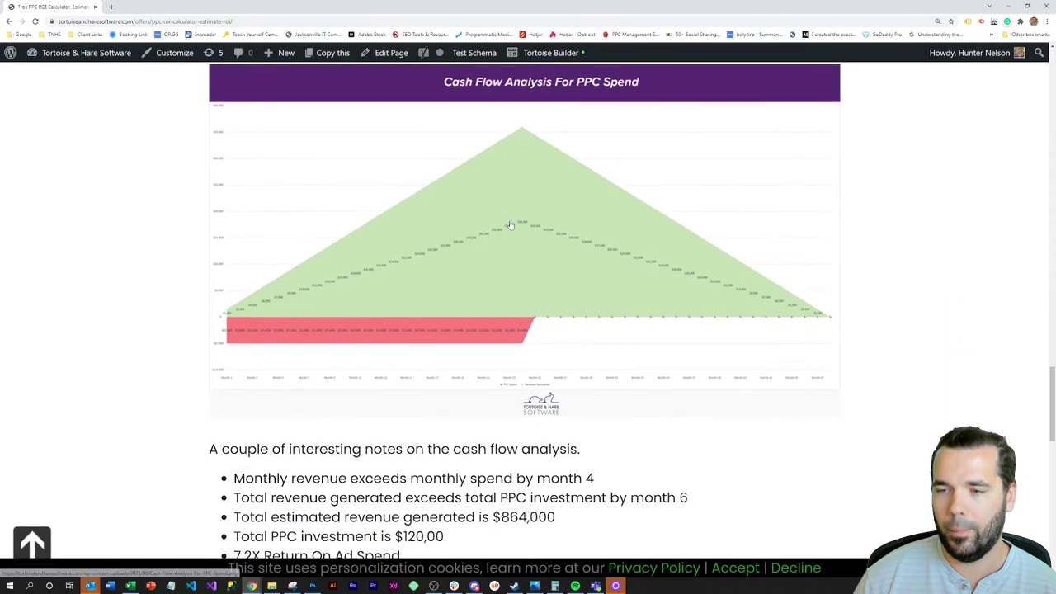
pyautogui.scroll(1, 511, 225)
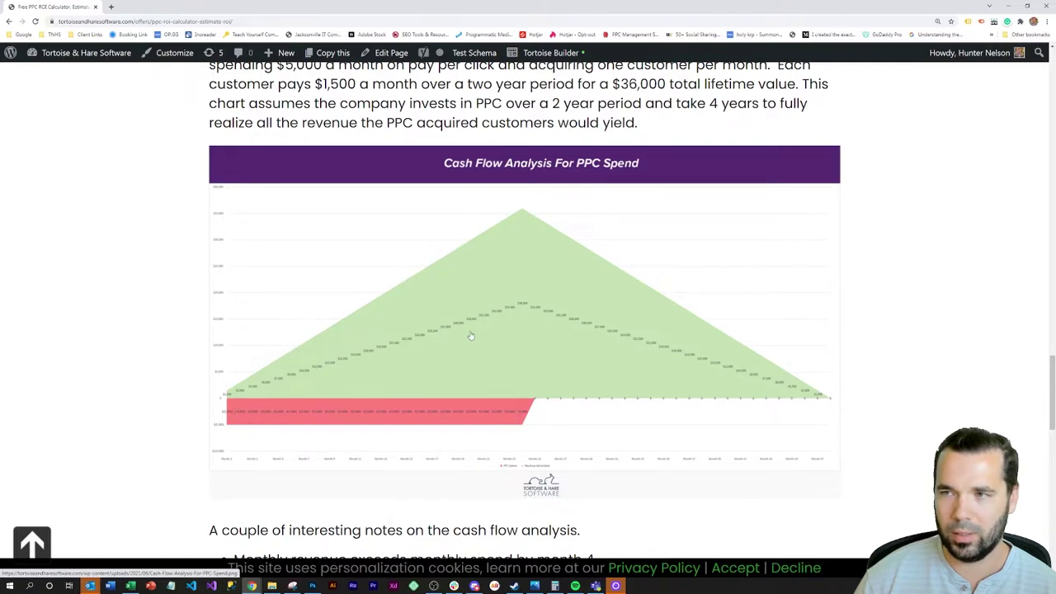
pyautogui.scroll(1, 466, 334)
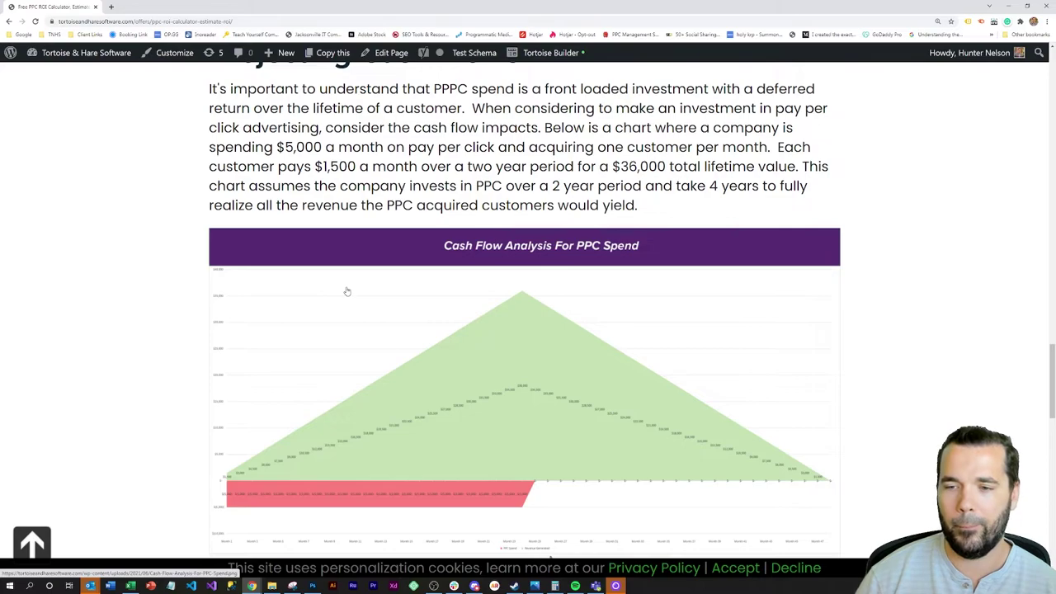
pyautogui.scroll(-1, 348, 291)
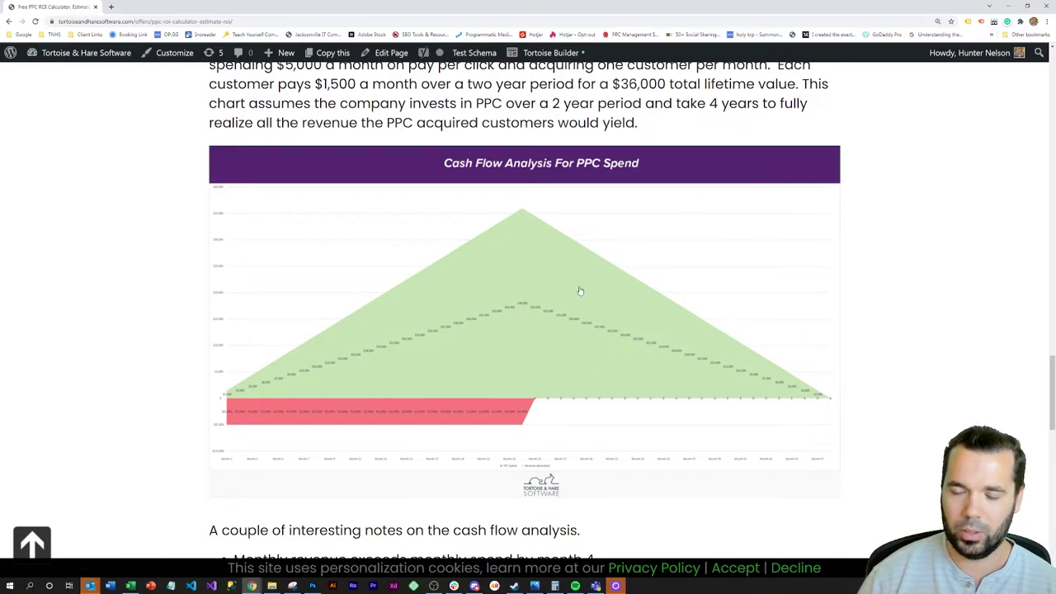
pyautogui.scroll(-1, 540, 304)
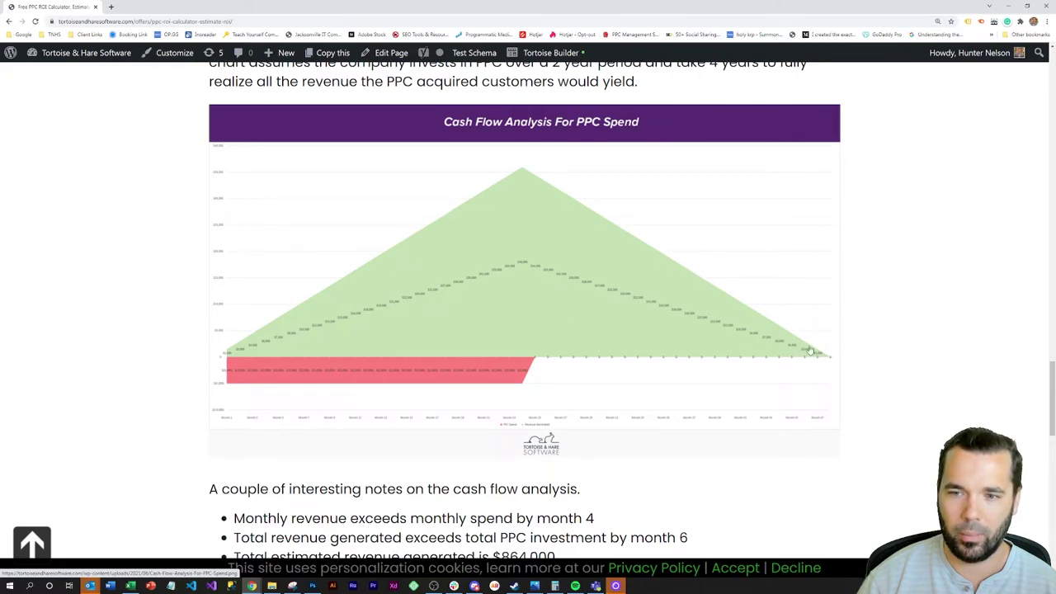
# Scroll below the cash-flow chart and highlight the first note about month 4
pyautogui.scroll(-1, 565, 293)
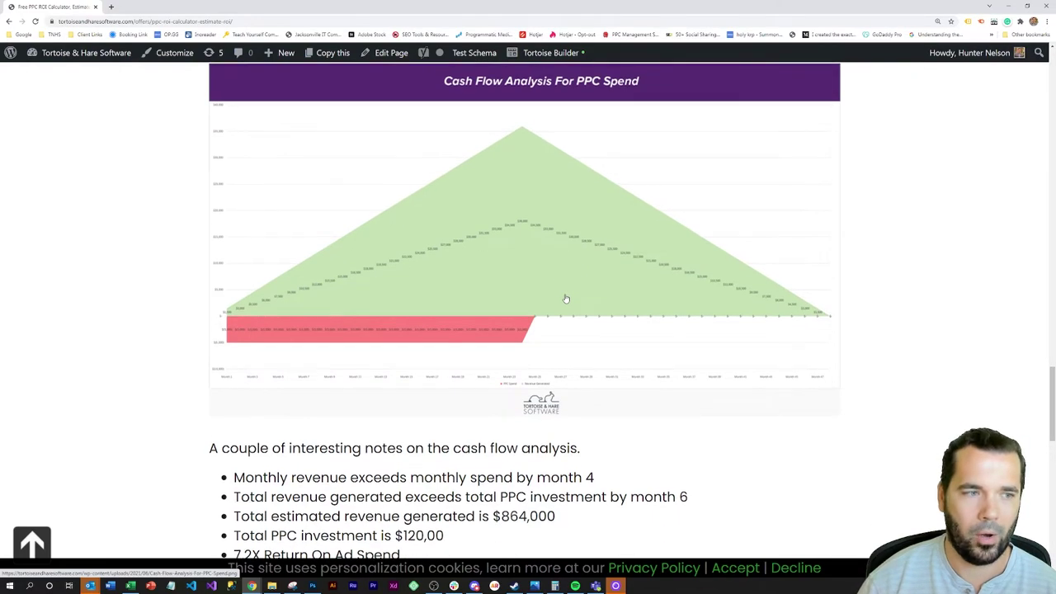
pyautogui.scroll(1, 558, 302)
pyautogui.scroll(-2, 551, 302)
pyautogui.scroll(-1, 566, 323)
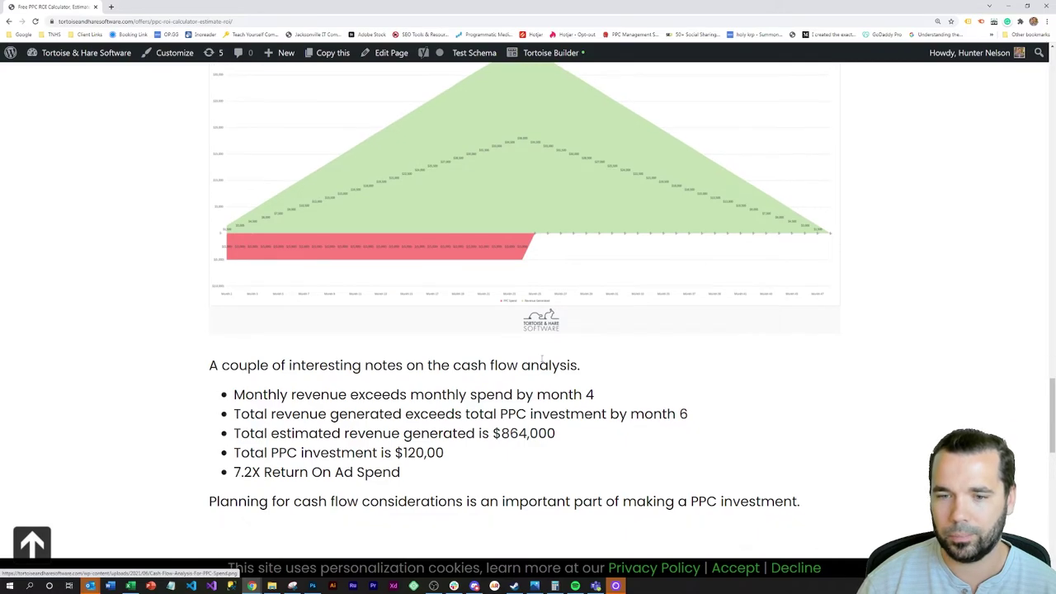
pyautogui.moveTo(626, 398); pyautogui.dragTo(231, 394)
pyautogui.click(231, 393)
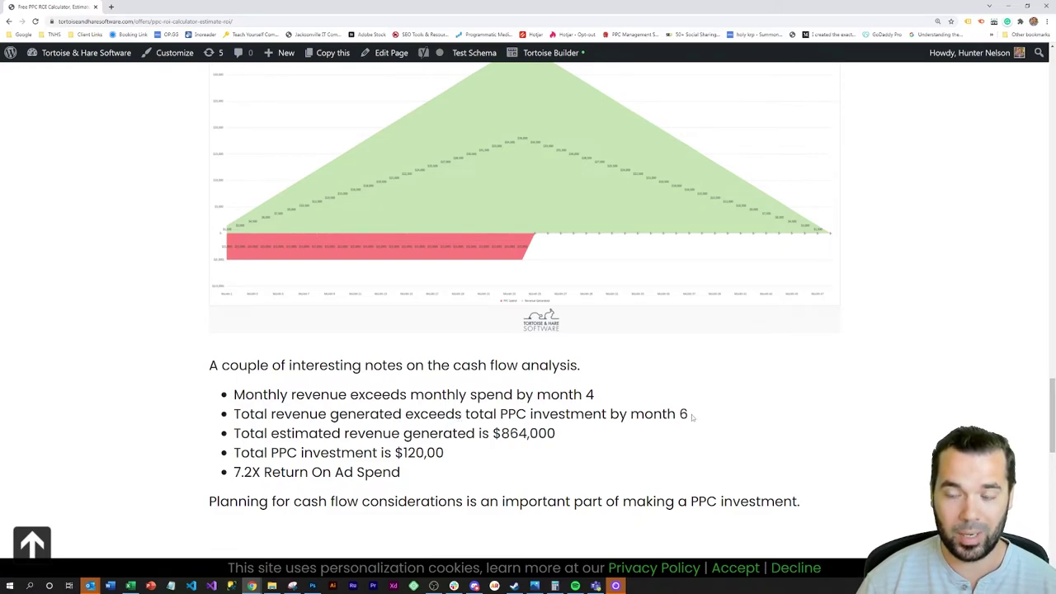
# Highlight the $864,000 revenue, total PPC investment and 7.2X return notes in turn
pyautogui.moveTo(572, 434); pyautogui.dragTo(233, 433)
pyautogui.click(234, 433)
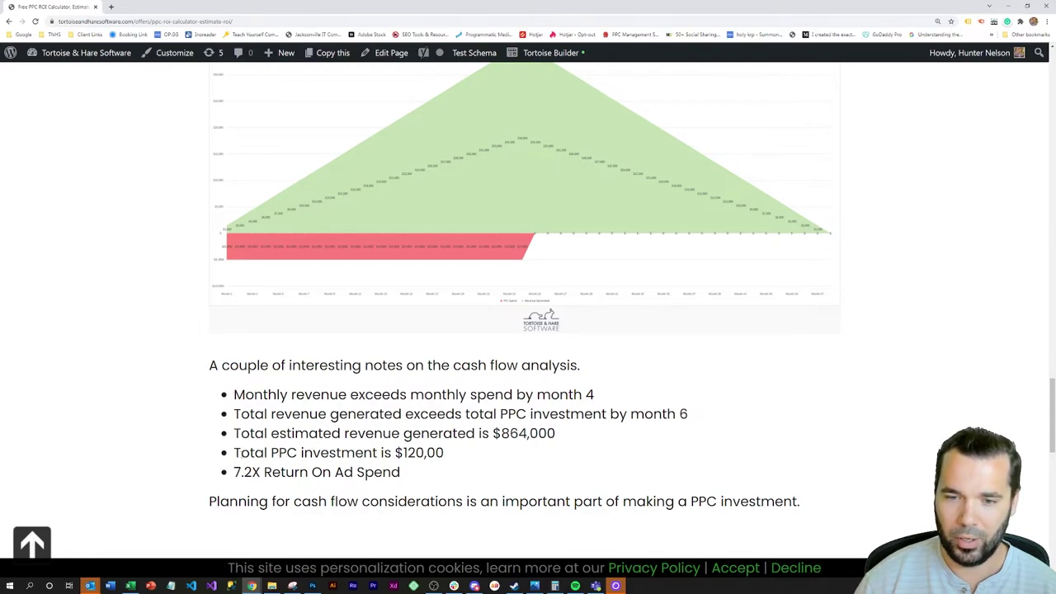
pyautogui.moveTo(234, 452); pyautogui.dragTo(202, 467)
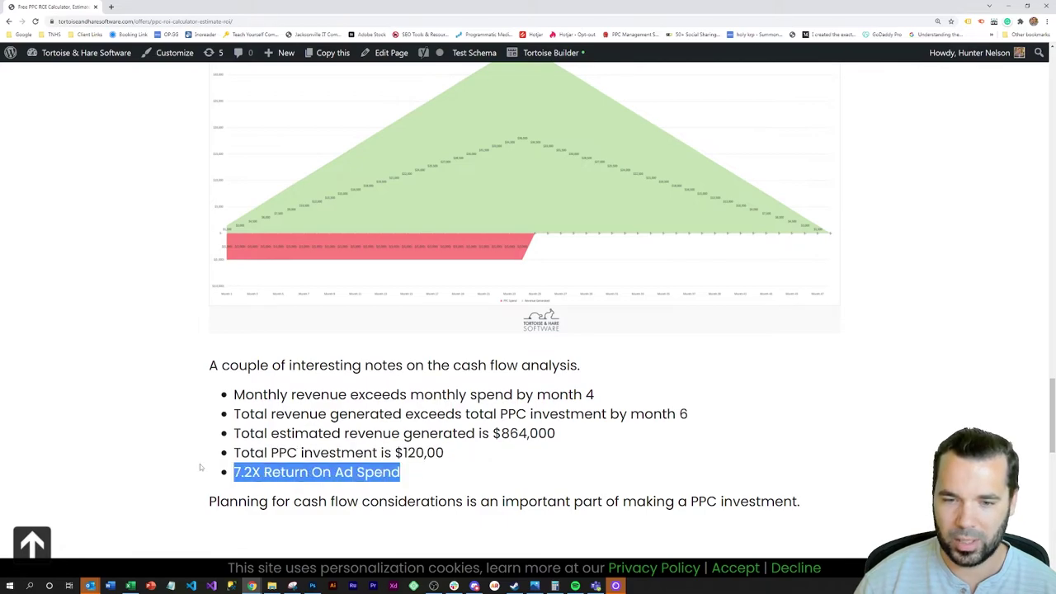
pyautogui.click(274, 420)
pyautogui.scroll(-1, 343, 449)
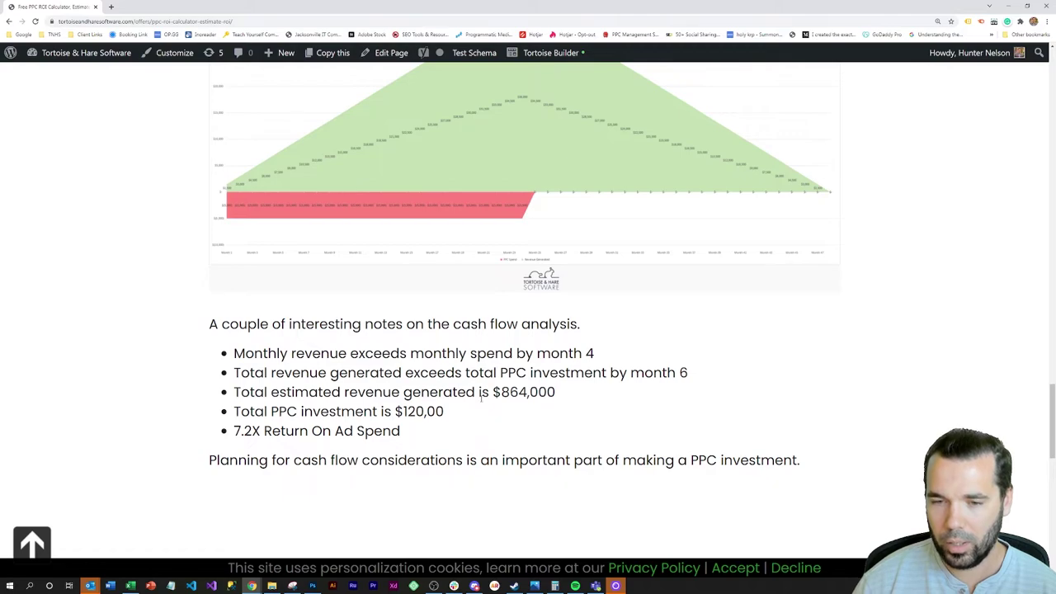
pyautogui.scroll(2, 482, 399)
pyautogui.scroll(-1, 477, 402)
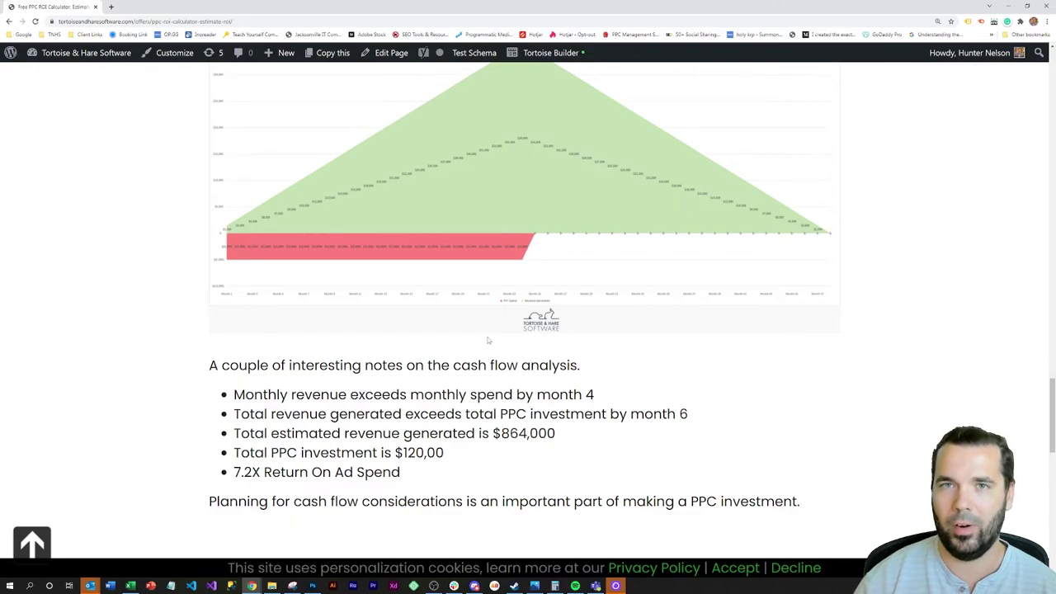
# Scroll up to the header showing the 36000 lifetime value, 2 and 20 rates
pyautogui.scroll(3, 544, 353)
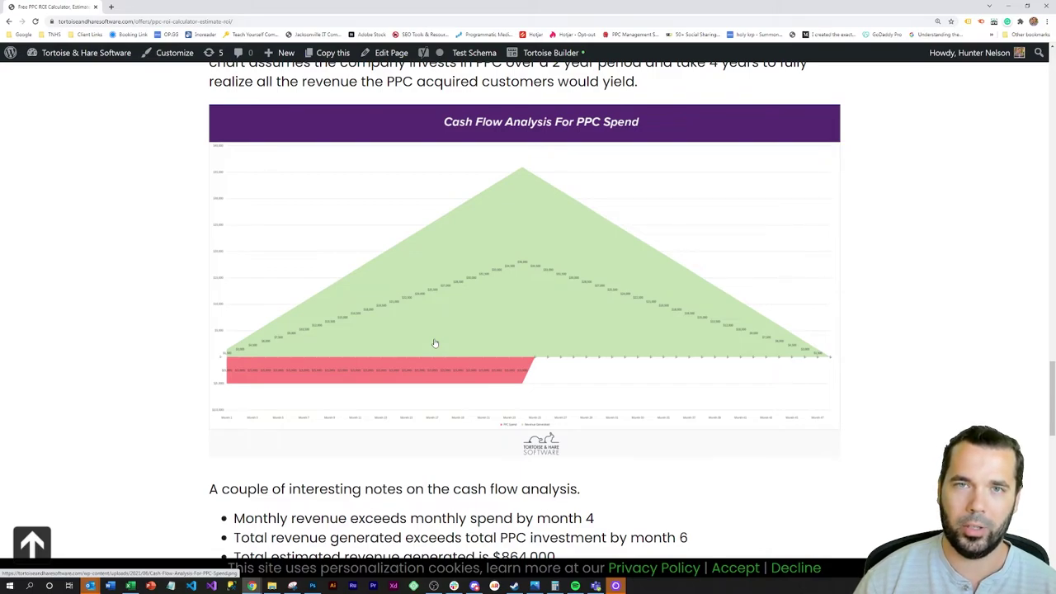
pyautogui.scroll(-4, 435, 343)
pyautogui.scroll(8, 435, 340)
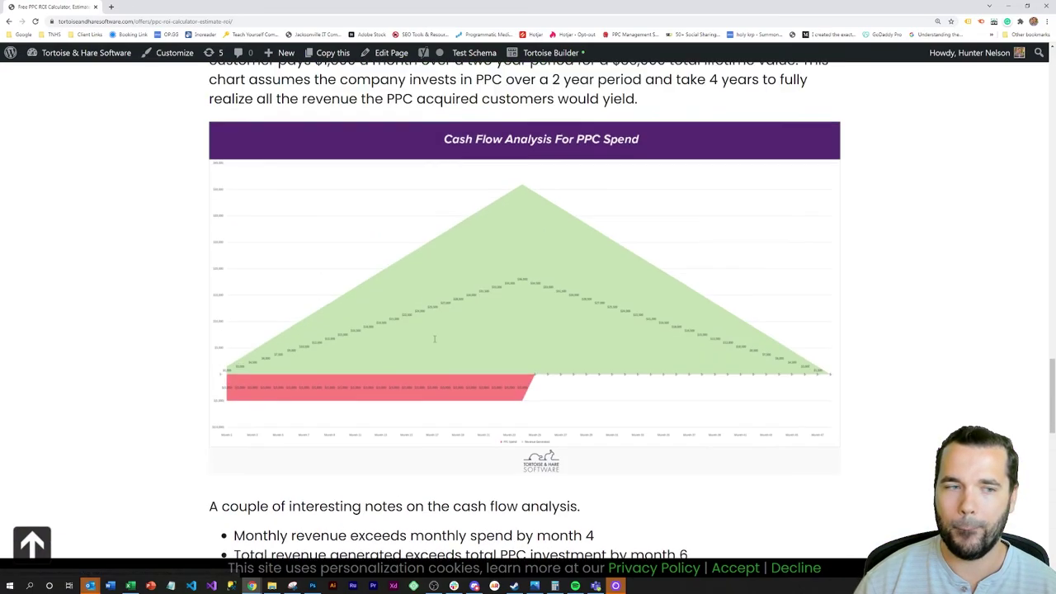
pyautogui.scroll(15, 435, 340)
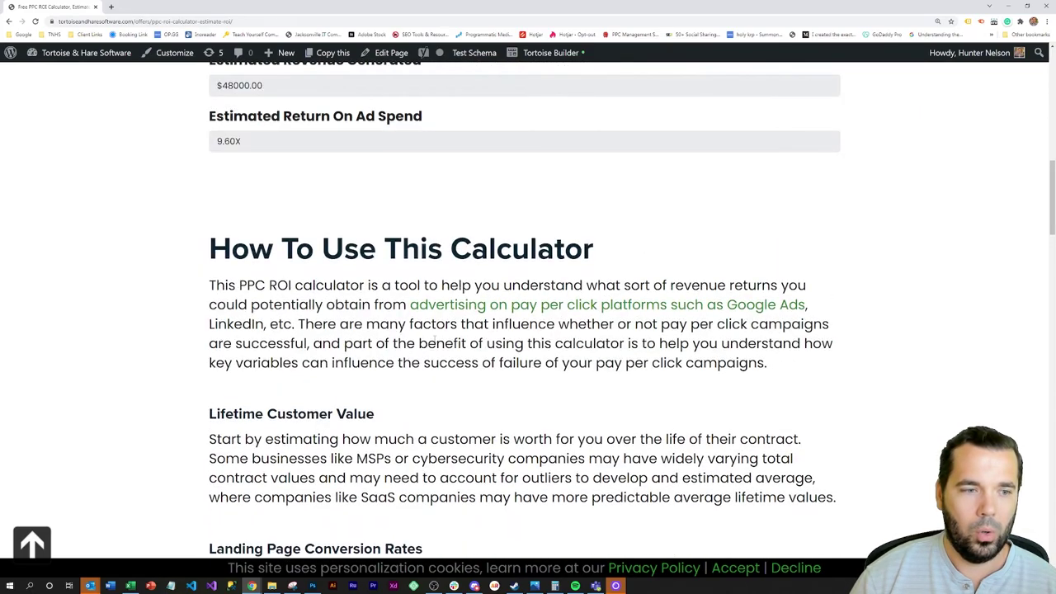
pyautogui.scroll(10, 435, 336)
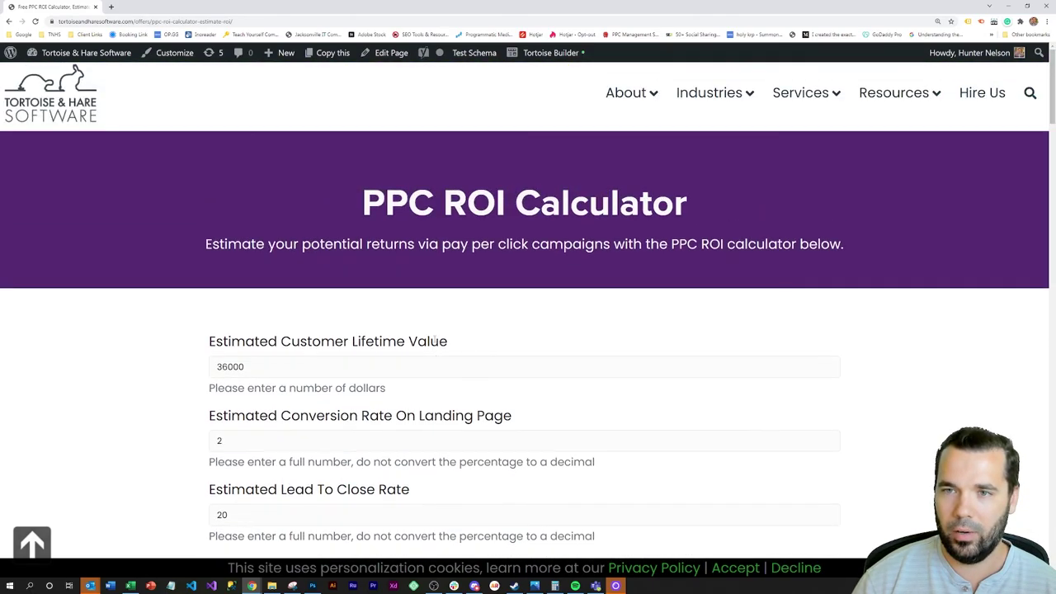